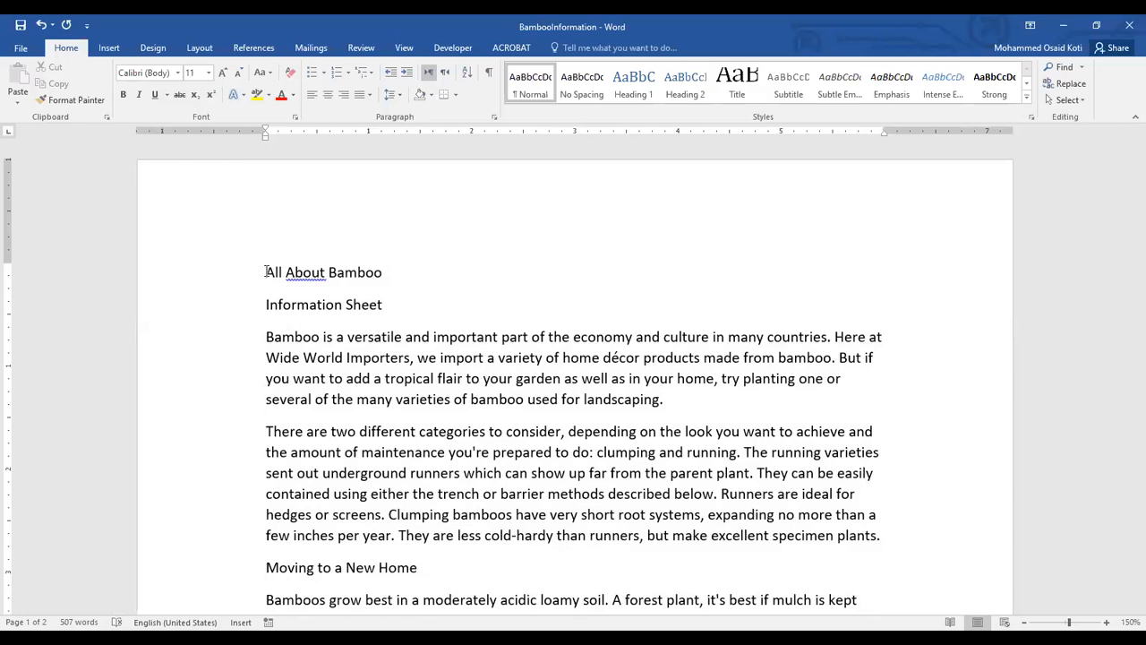
# Step: Set the document's page color to a light olive green theme color
pyautogui.scroll(-15, 260, 326)
pyautogui.scroll(15, 271, 338)
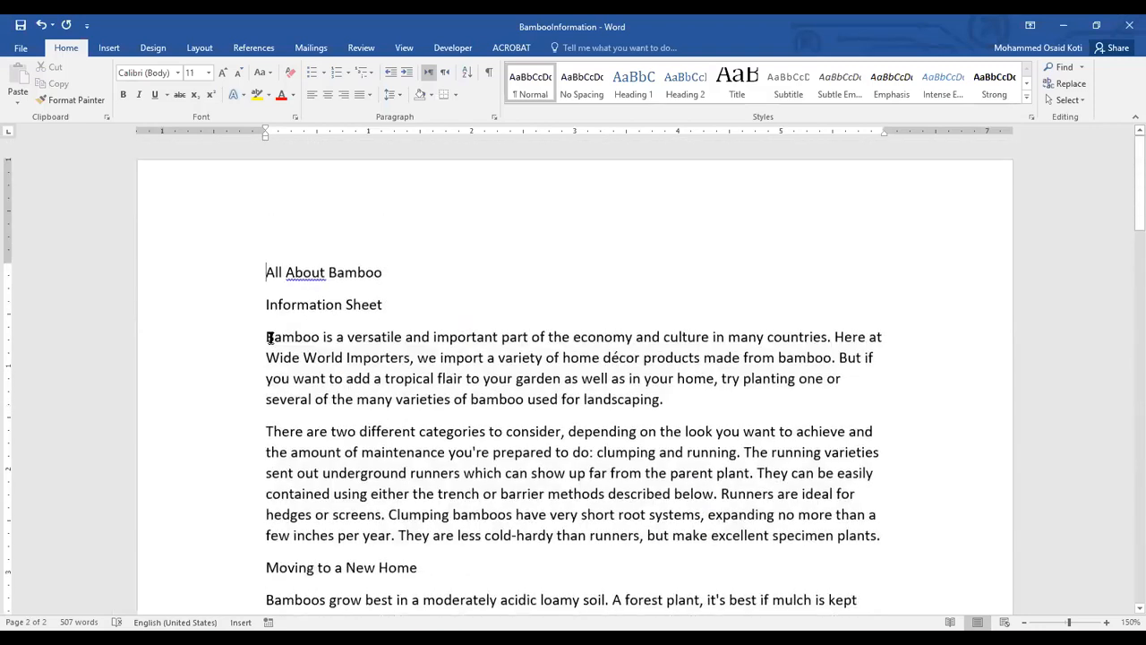
pyautogui.hotkey('ctrl', 'Home')
pyautogui.click(154, 49)
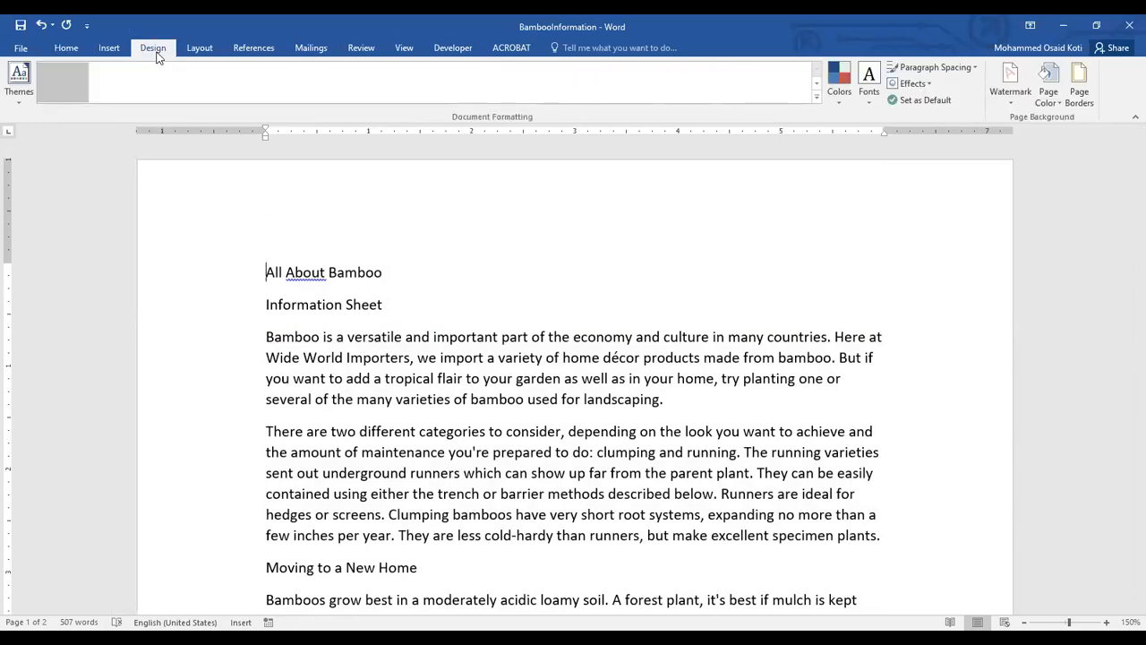
pyautogui.click(1044, 97)
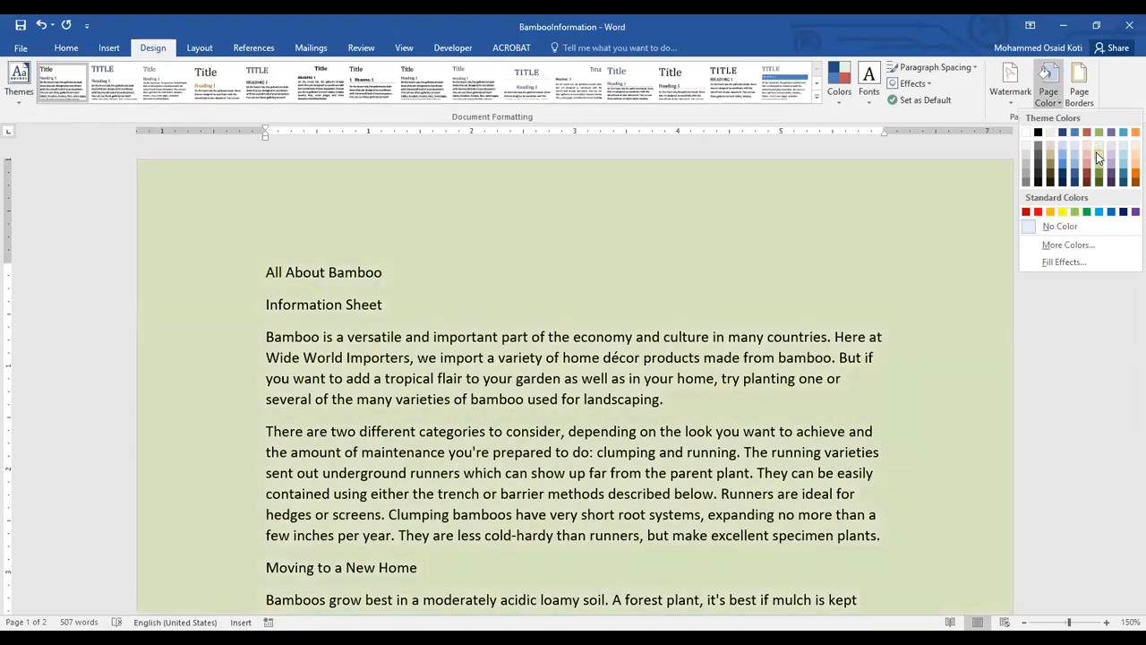
pyautogui.click(1096, 152)
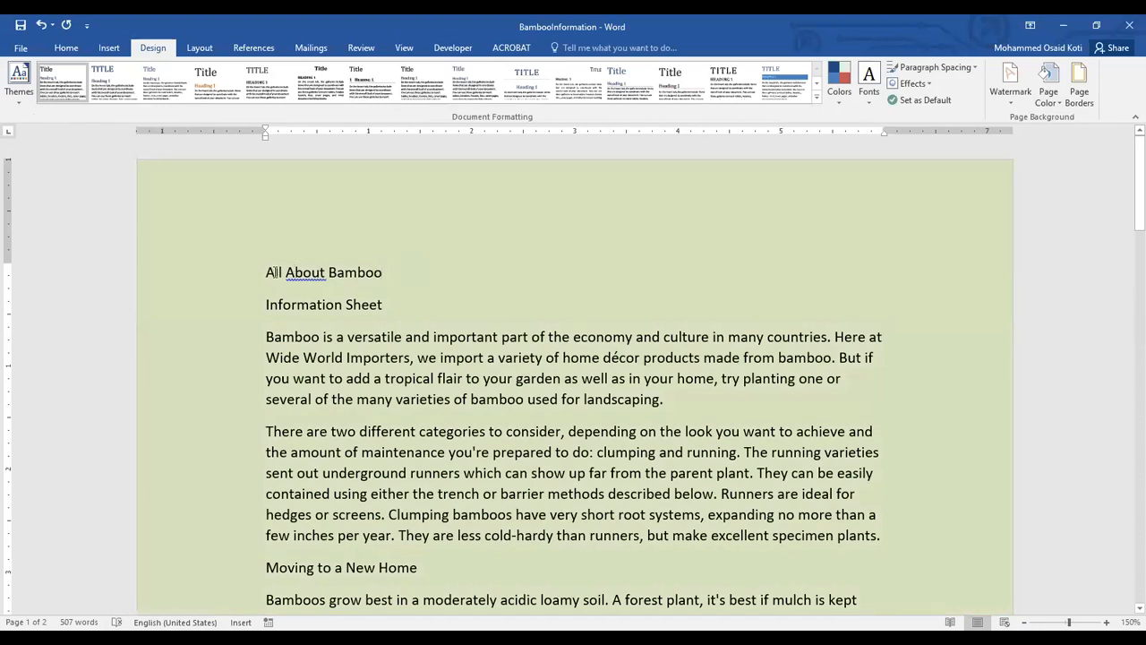
# Step: Format the title "All About Bamboo" in Times New Roman at font size 20
pyautogui.moveTo(266, 272); pyautogui.dragTo(406, 284)
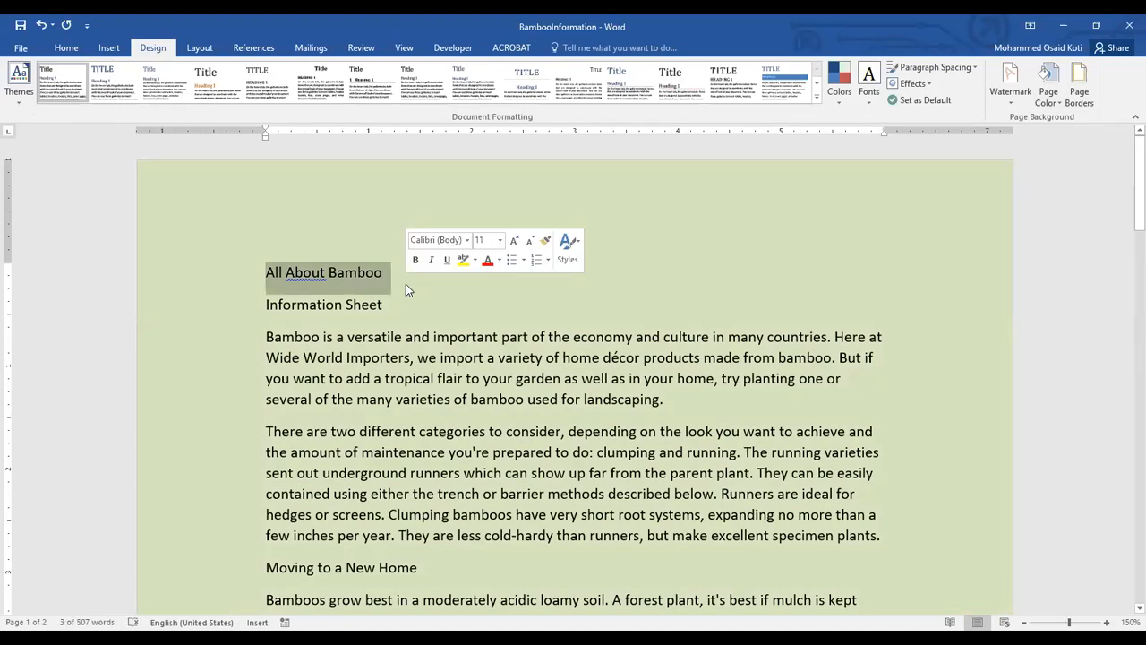
pyautogui.click(69, 49)
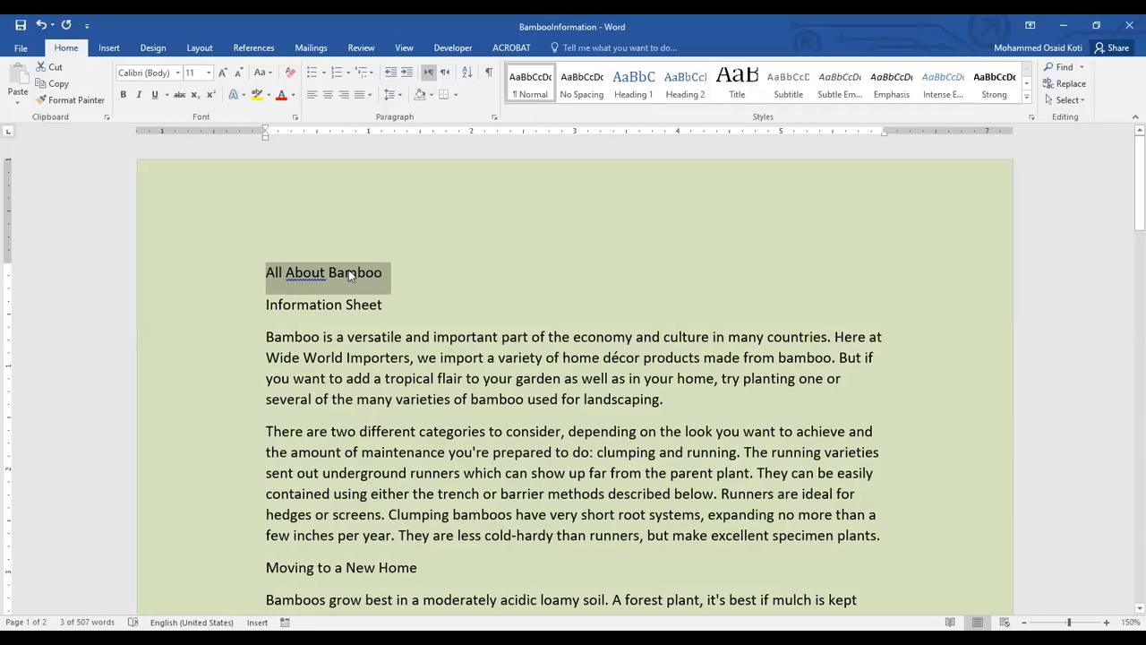
pyautogui.click(210, 76)
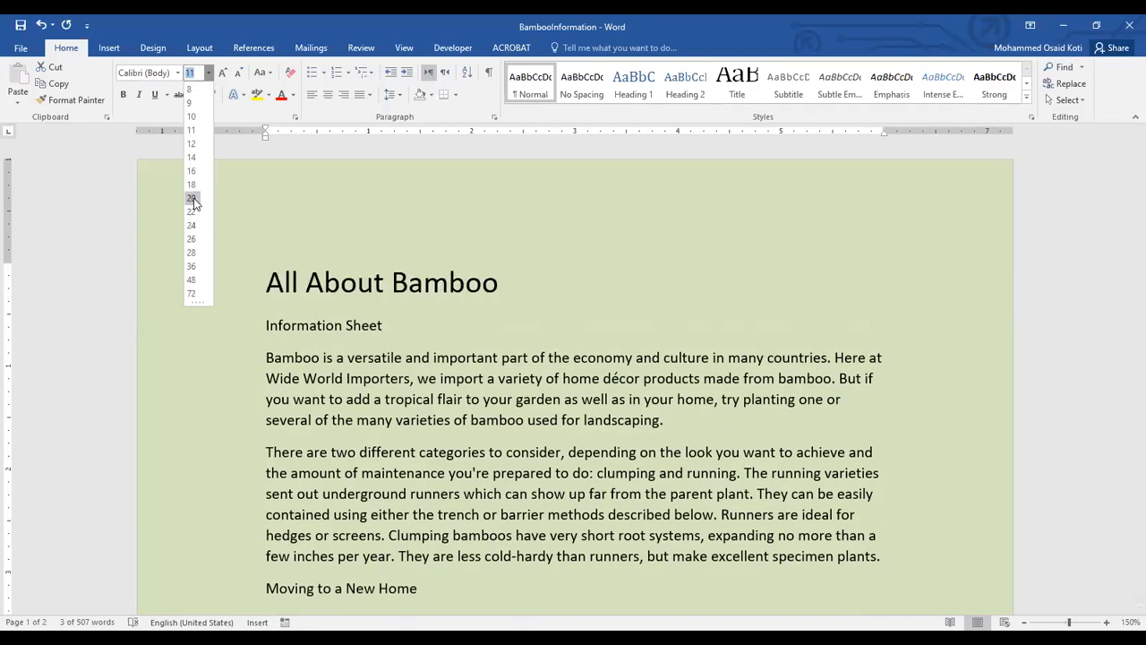
pyautogui.click(191, 199)
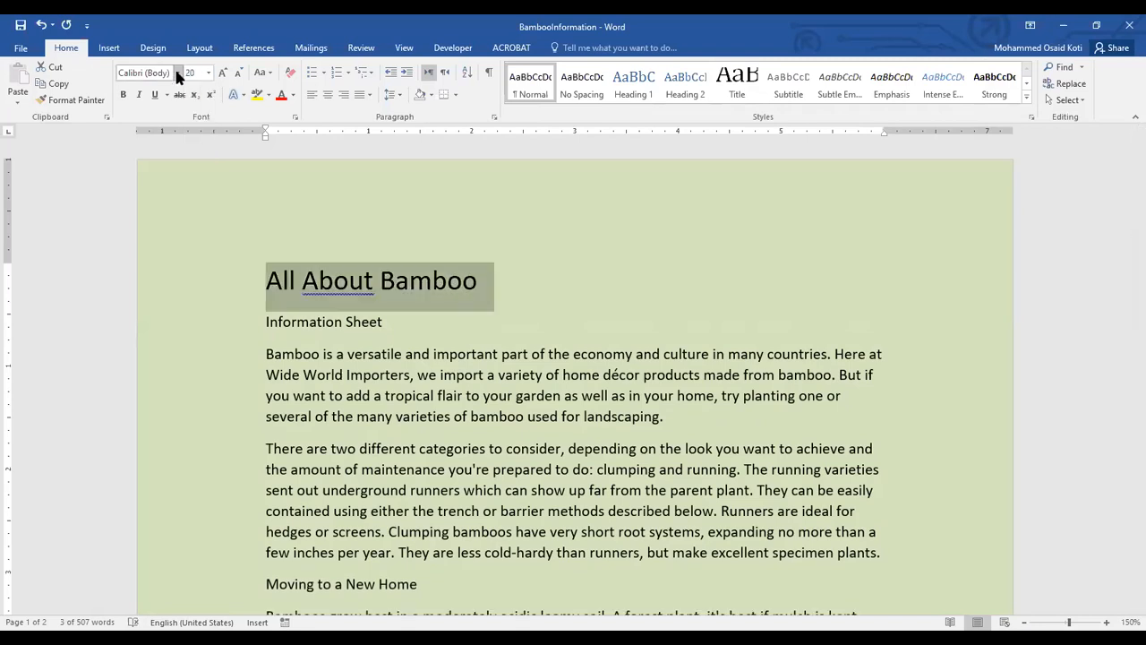
pyautogui.click(177, 73)
pyautogui.click(185, 141)
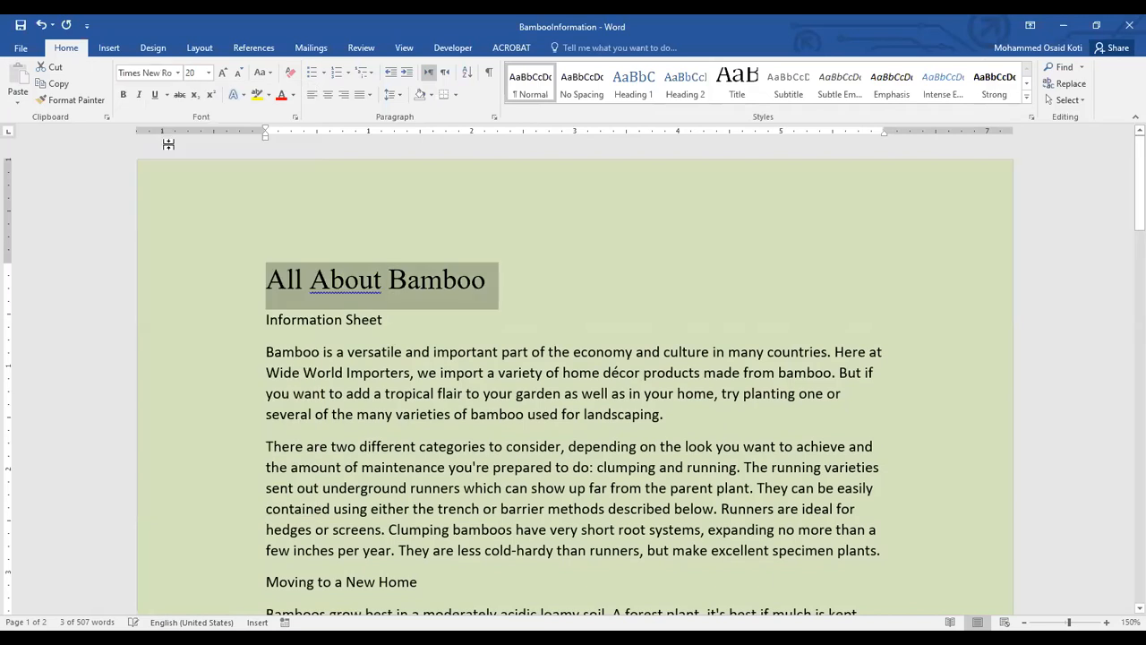
pyautogui.click(336, 292)
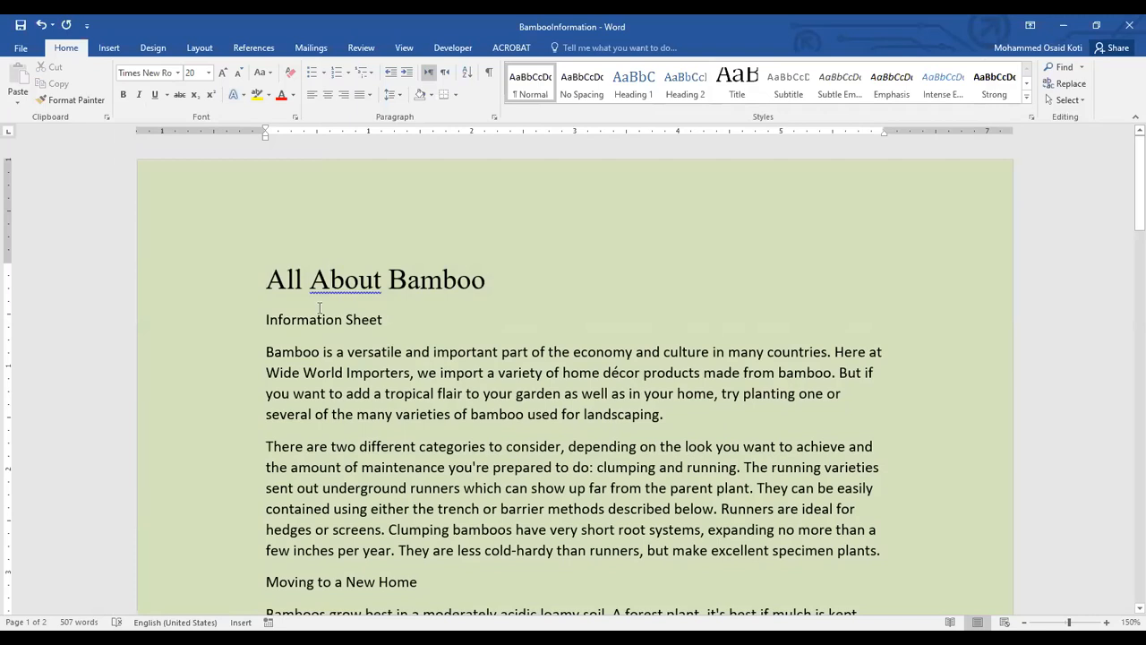
# Step: Try selecting the "Information Sheet" line in different ways: as a whole line, a paragraph, a single word and a text range
pyautogui.click(312, 323)
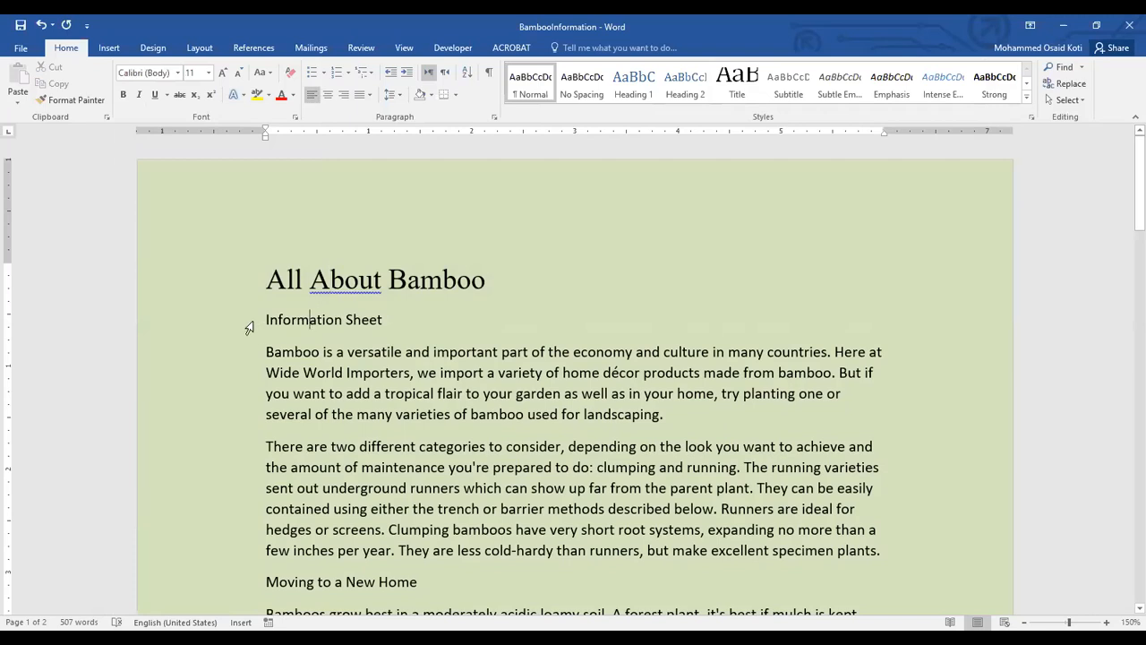
pyautogui.click(249, 327)
pyautogui.click(249, 325)
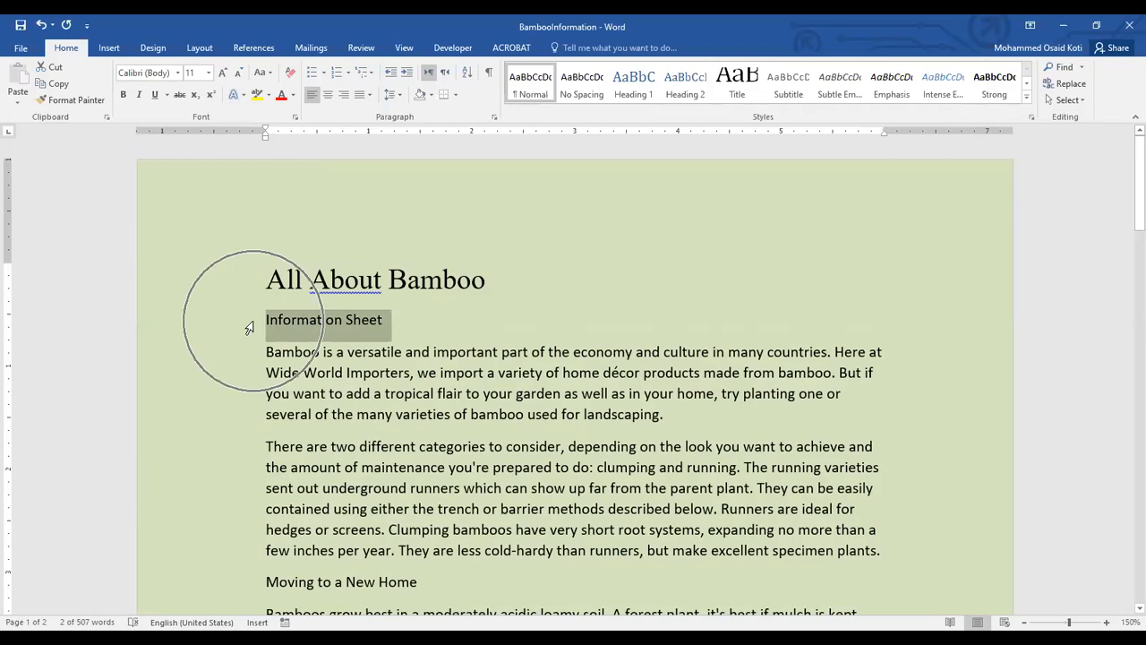
pyautogui.tripleClick(265, 322)
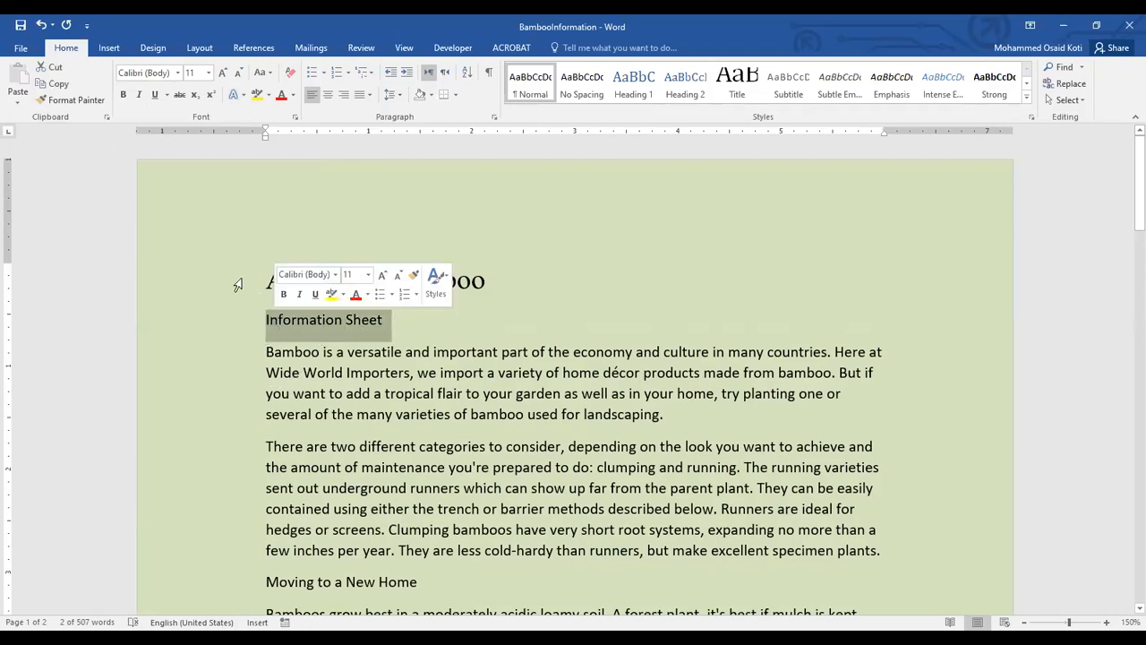
pyautogui.click(274, 322)
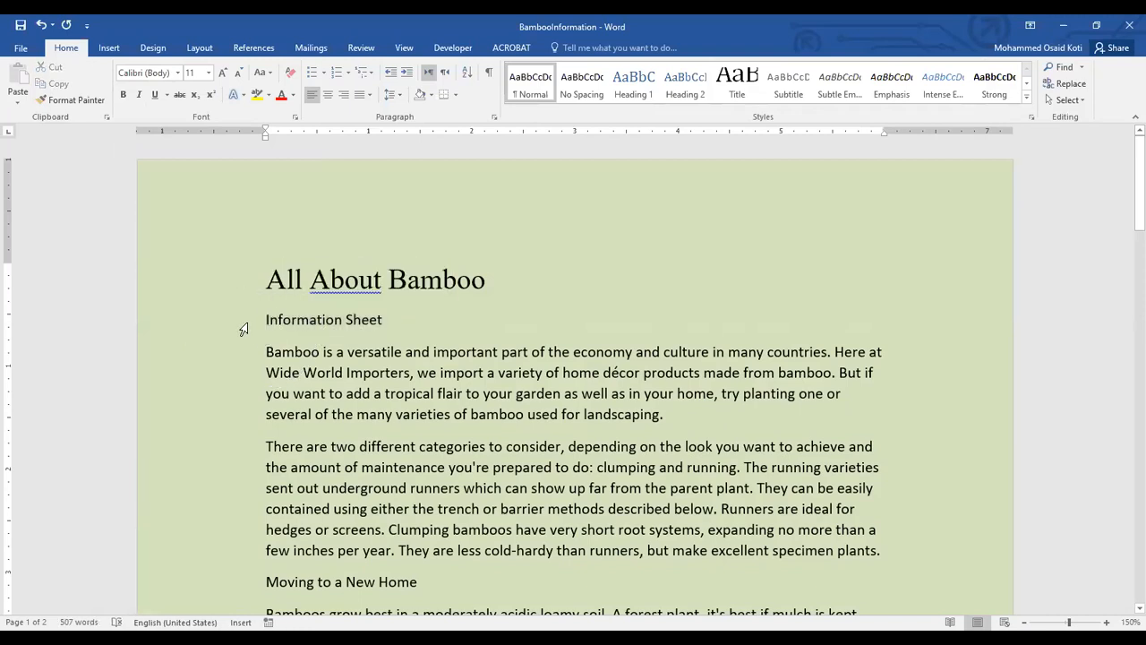
pyautogui.tripleClick(244, 327)
pyautogui.click(281, 327)
pyautogui.tripleClick(284, 327)
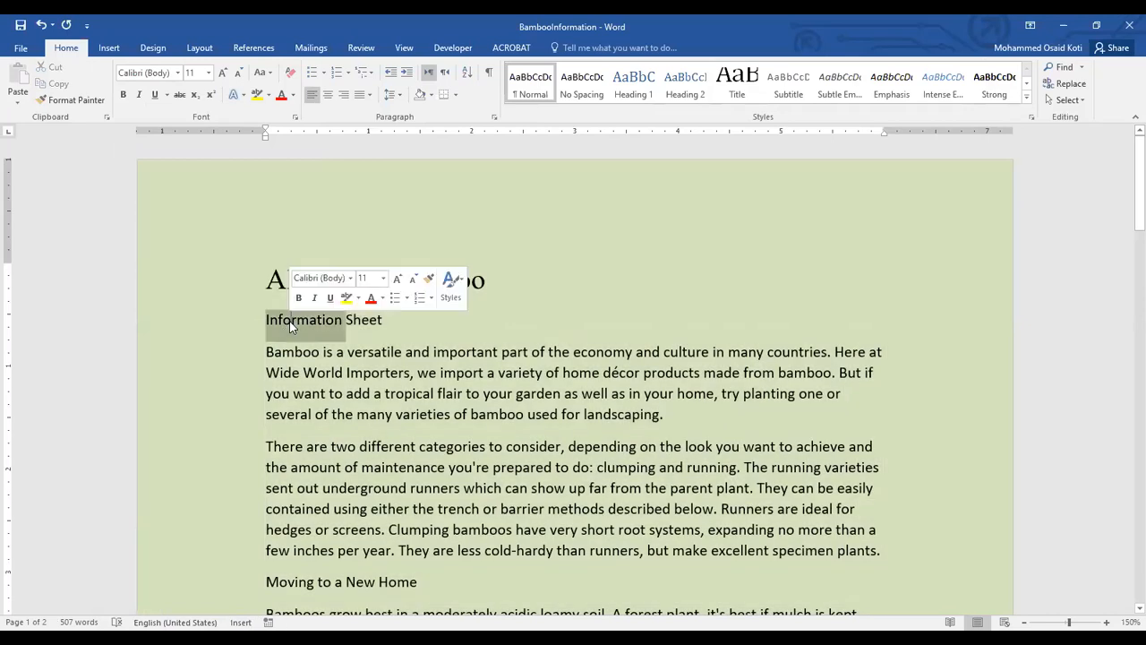
pyautogui.click(289, 327)
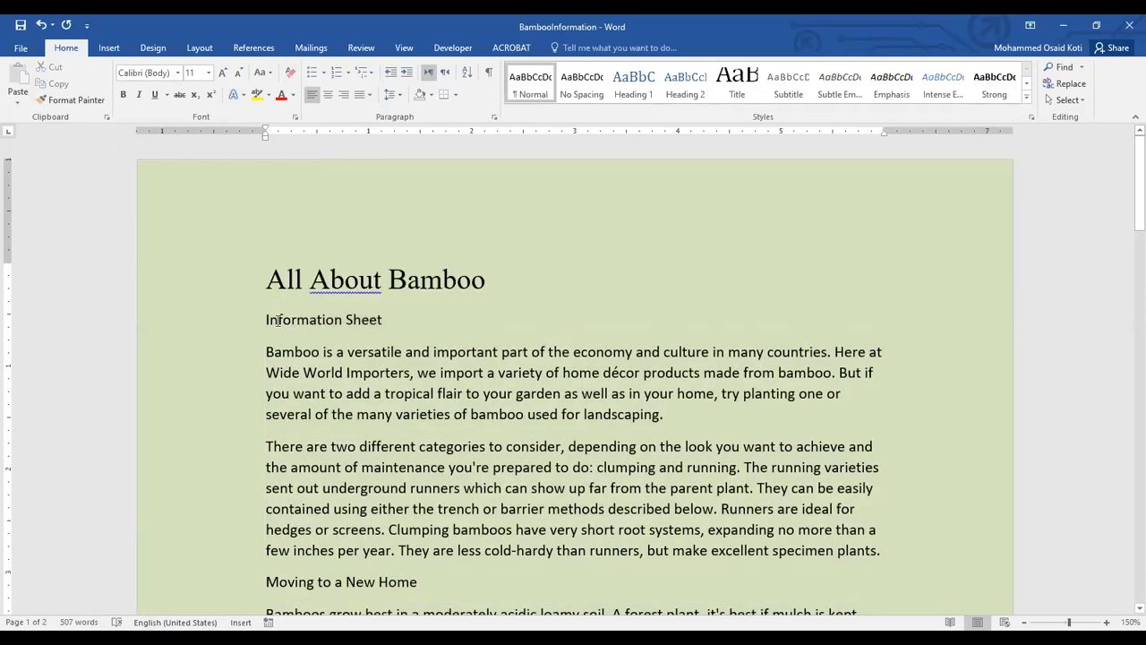
pyautogui.moveTo(382, 321); pyautogui.dragTo(268, 320)
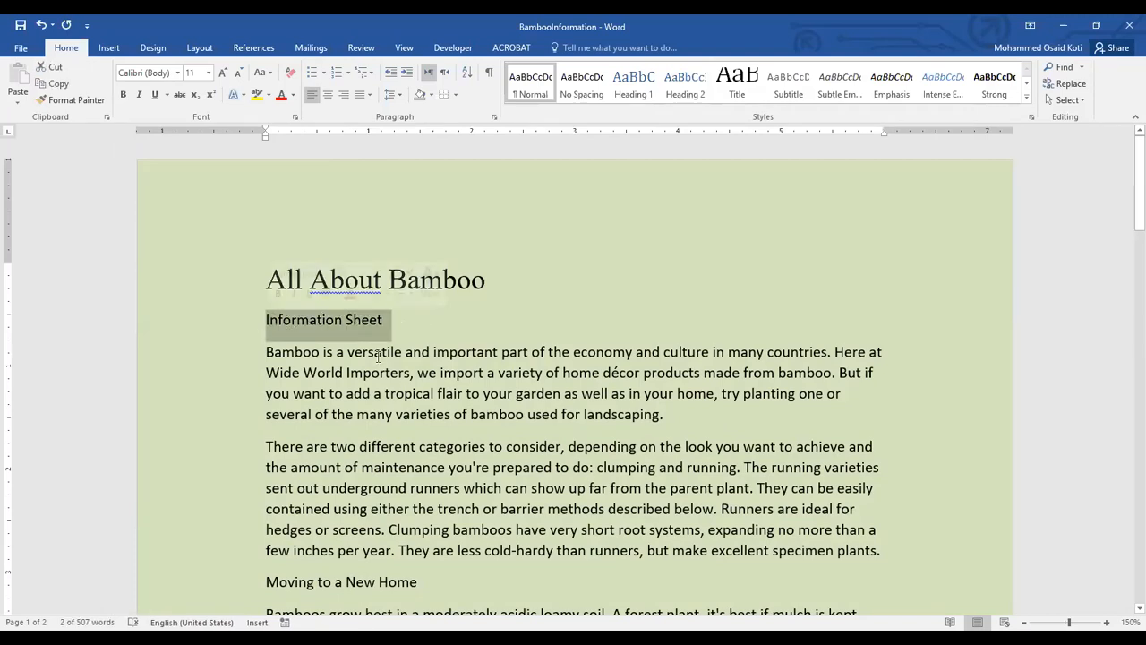
pyautogui.click(384, 320)
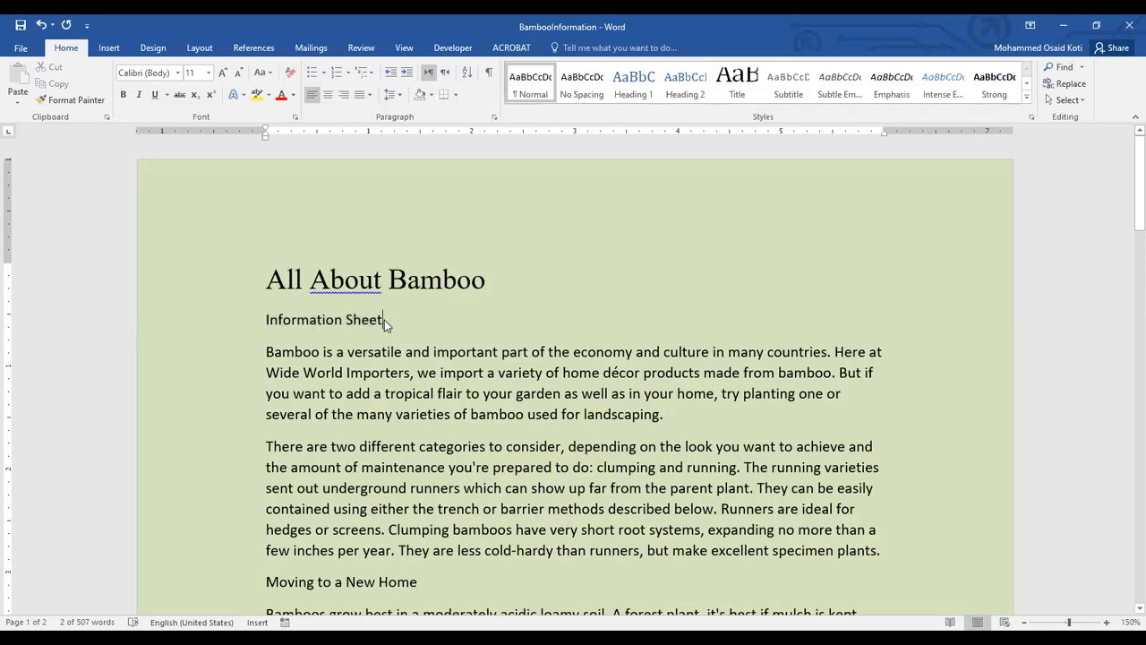
pyautogui.tripleClick(308, 320)
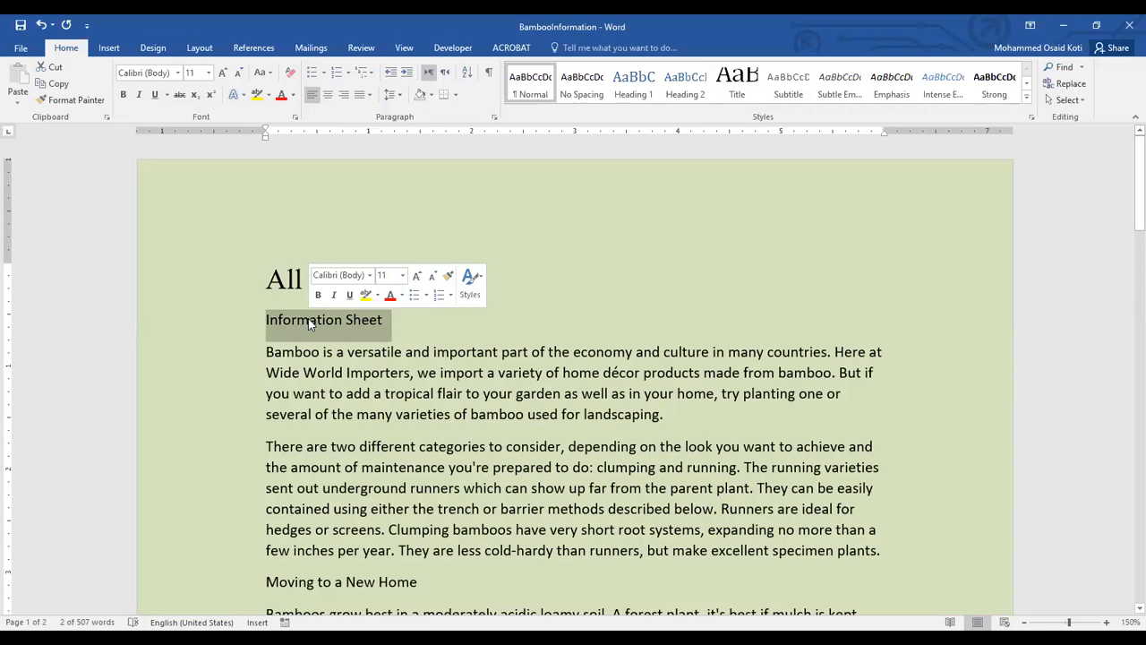
pyautogui.click(308, 320)
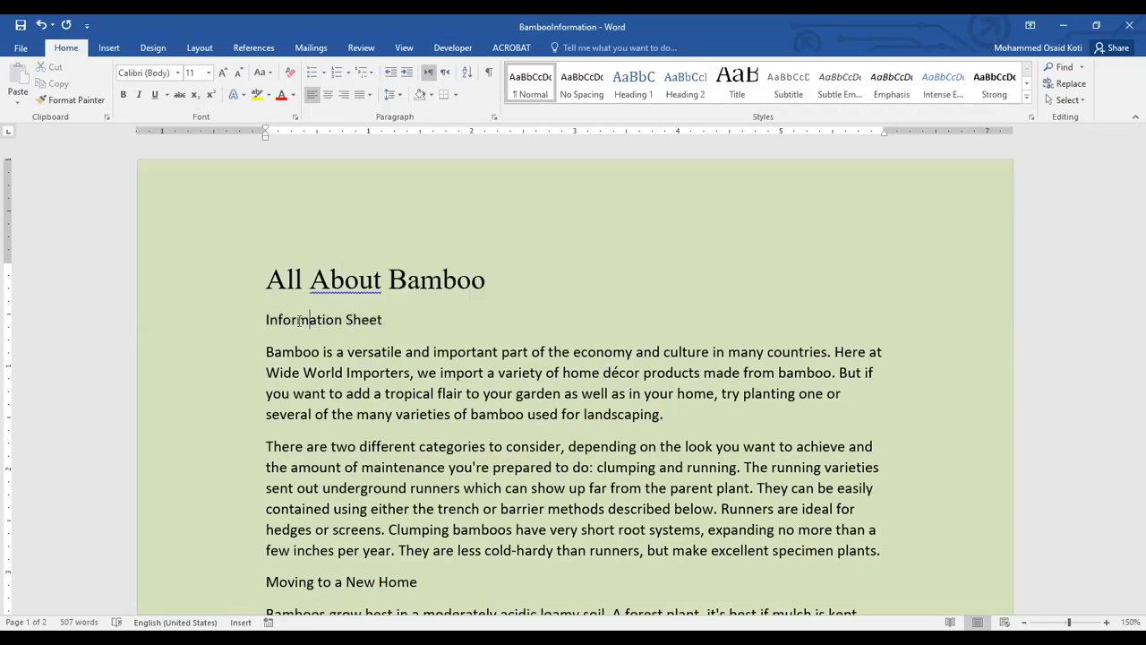
# Step: Make the entire "Information Sheet" line bold
pyautogui.click(236, 327)
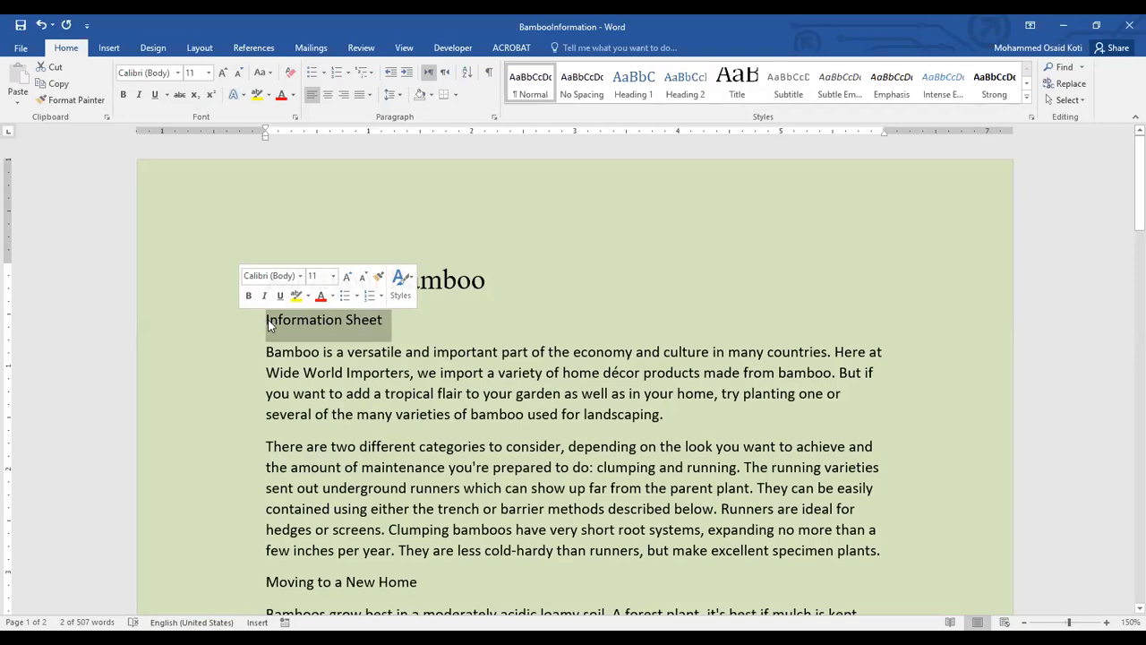
pyautogui.click(124, 95)
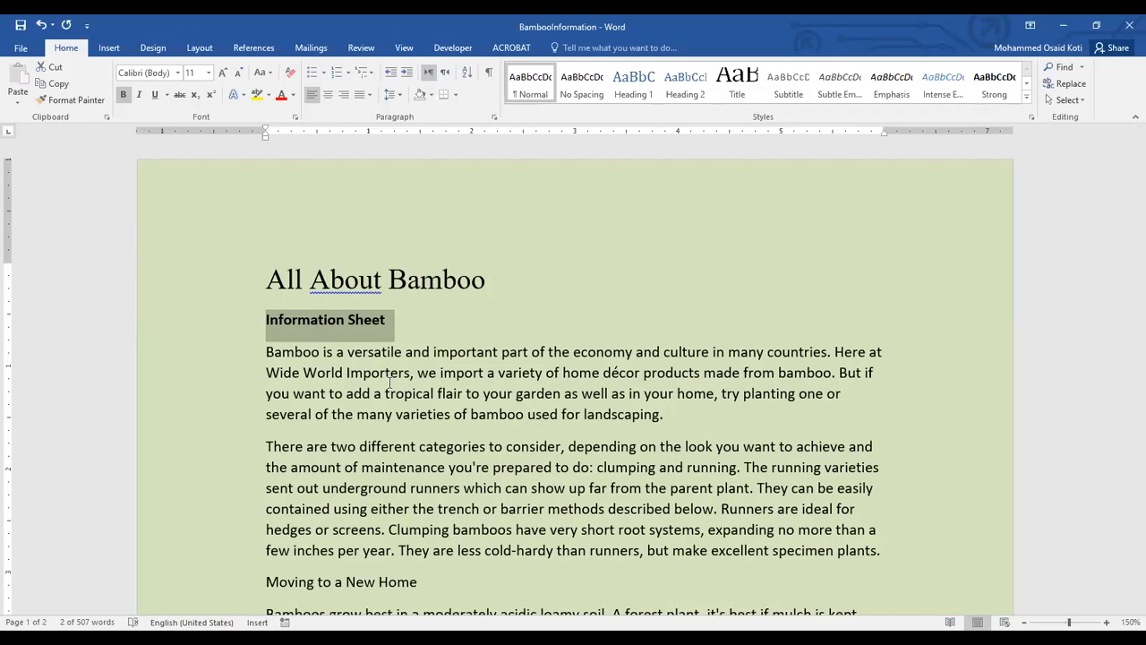
pyautogui.click(394, 320)
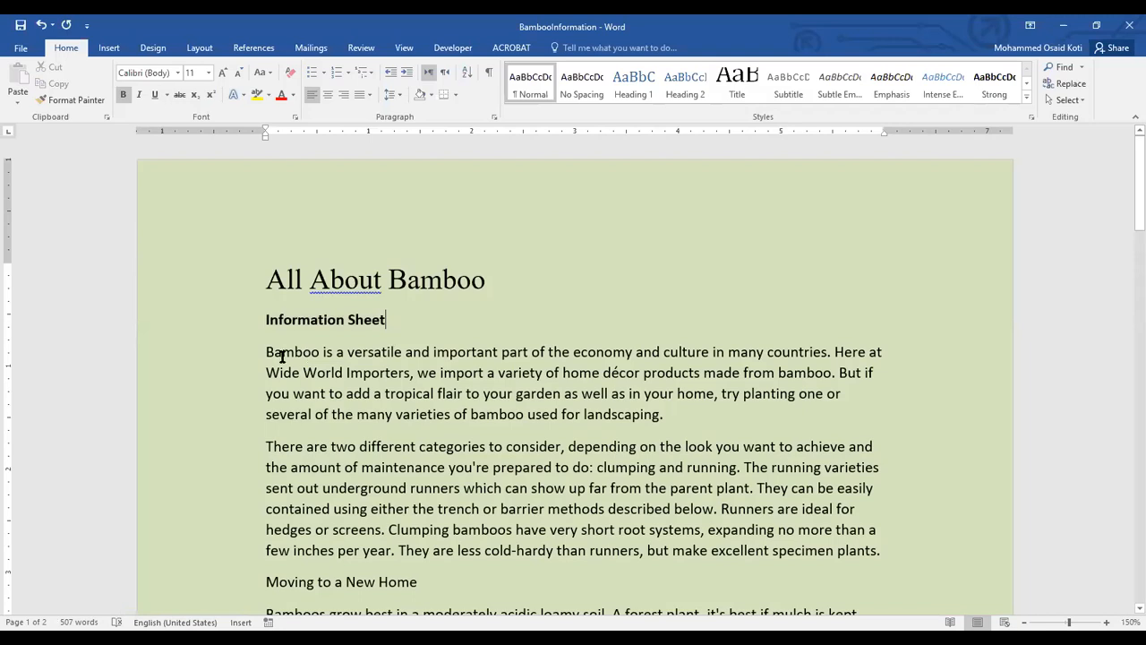
# Step: Set the font size of the first body paragraph, beginning "Bamboo is a versatile", to 10
pyautogui.moveTo(272, 356); pyautogui.dragTo(802, 413)
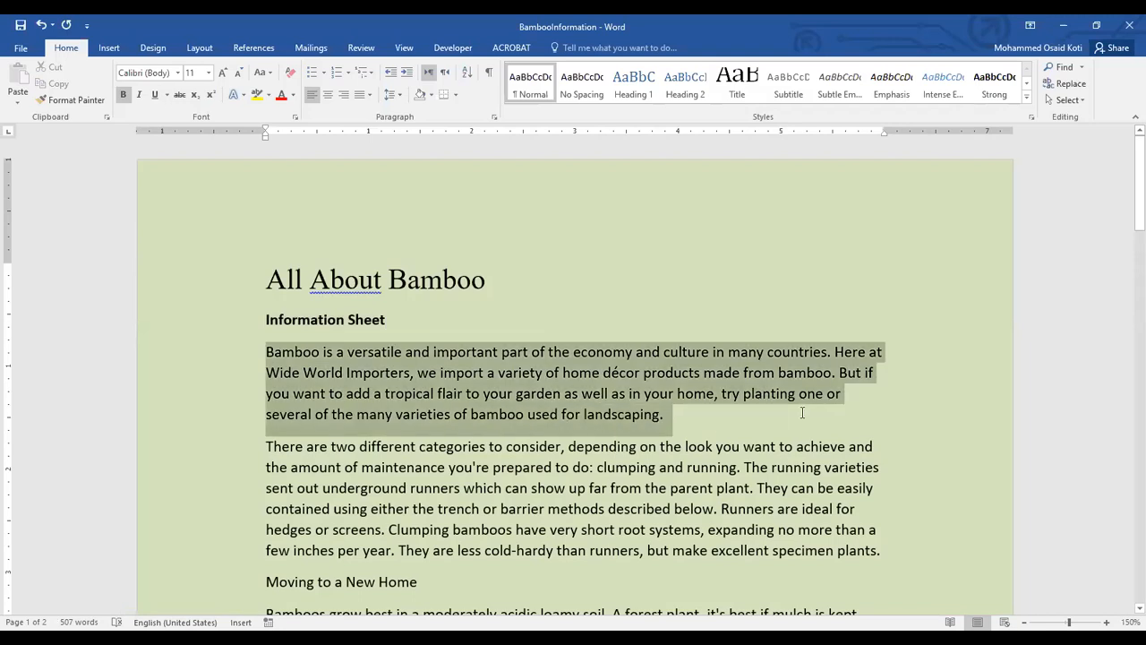
pyautogui.click(208, 73)
pyautogui.click(199, 117)
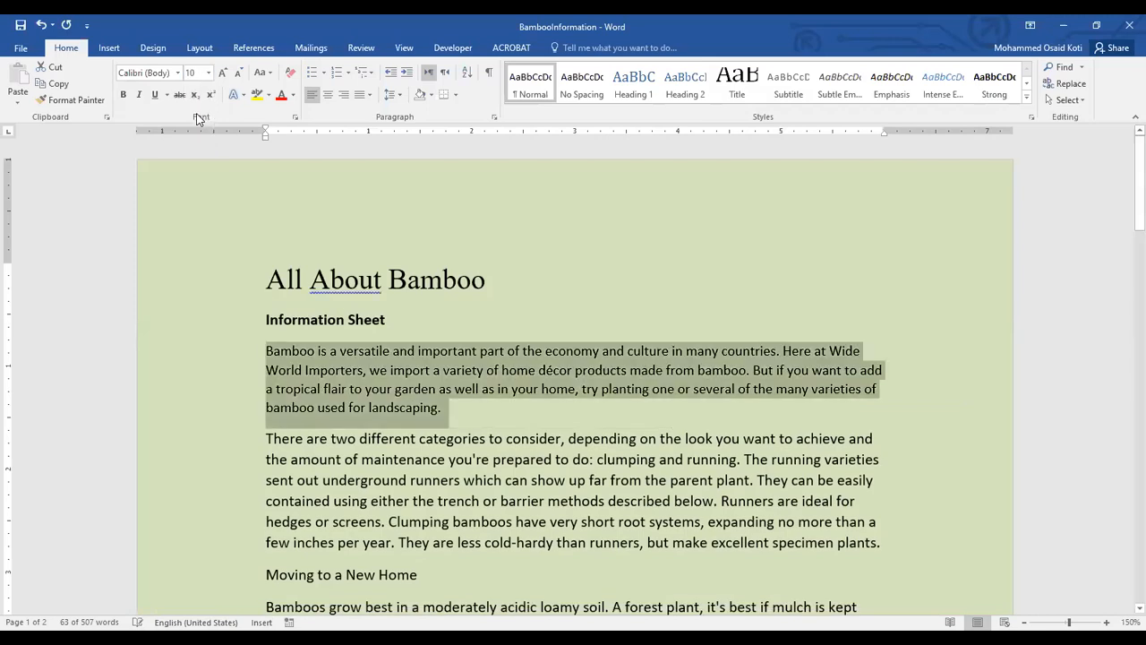
pyautogui.click(329, 370)
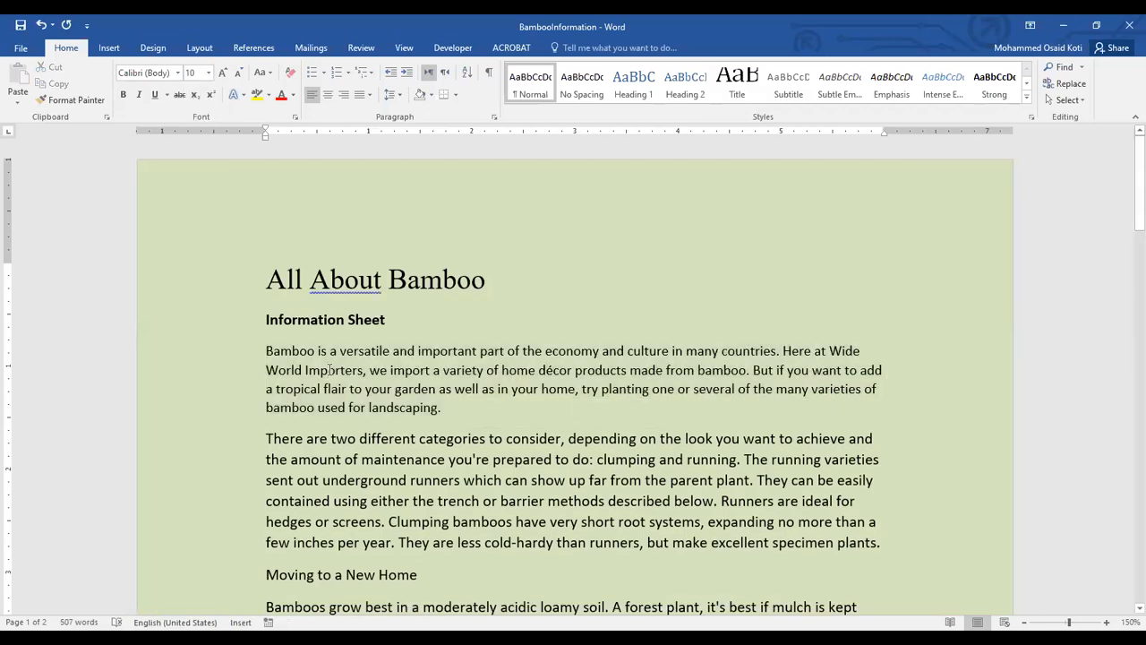
# Step: Try selecting the first body paragraph as a text range, as a whole paragraph, and from the document's start to the paragraph's end
pyautogui.click(445, 407)
pyautogui.moveTo(444, 407); pyautogui.dragTo(268, 351)
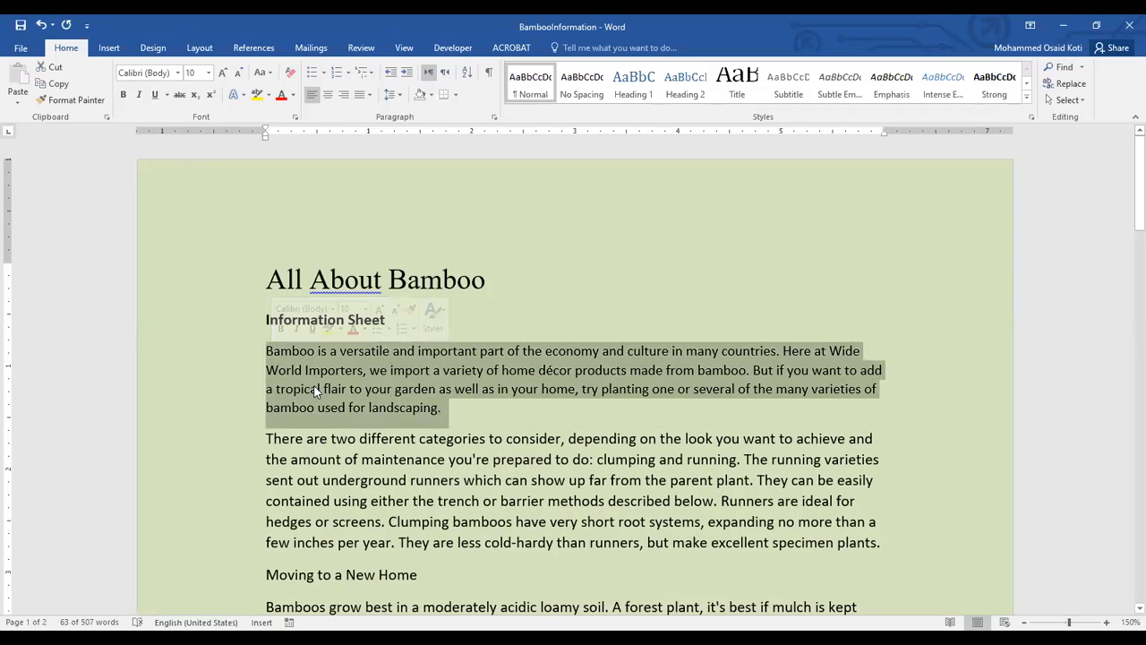
pyautogui.click(316, 391)
pyautogui.tripleClick(405, 375)
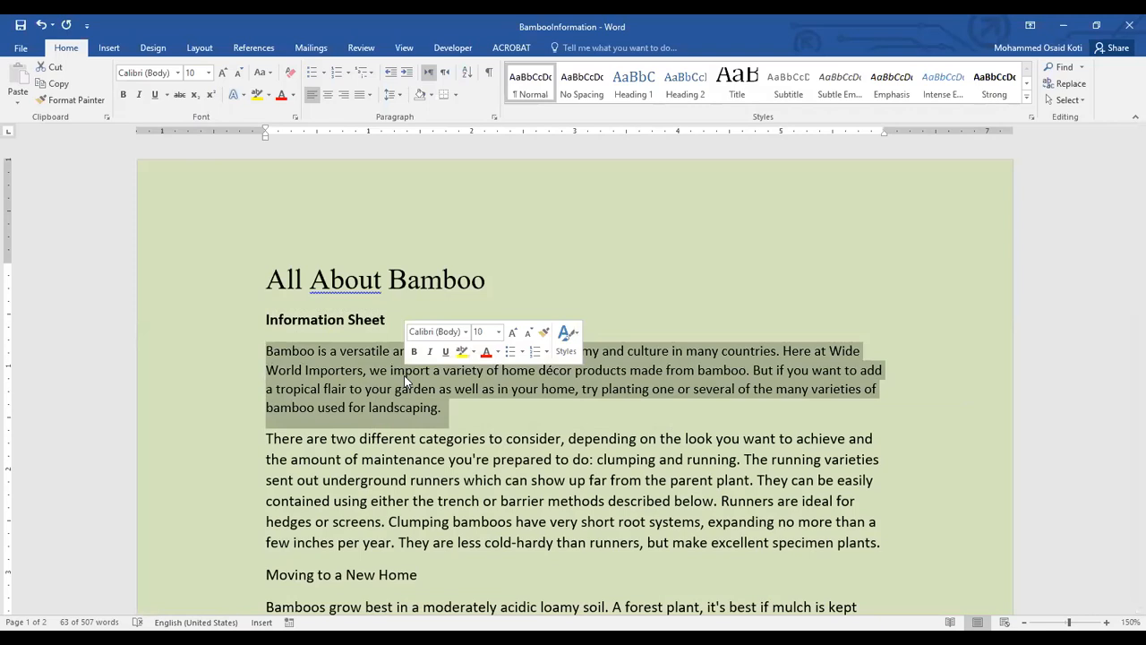
pyautogui.click(403, 375)
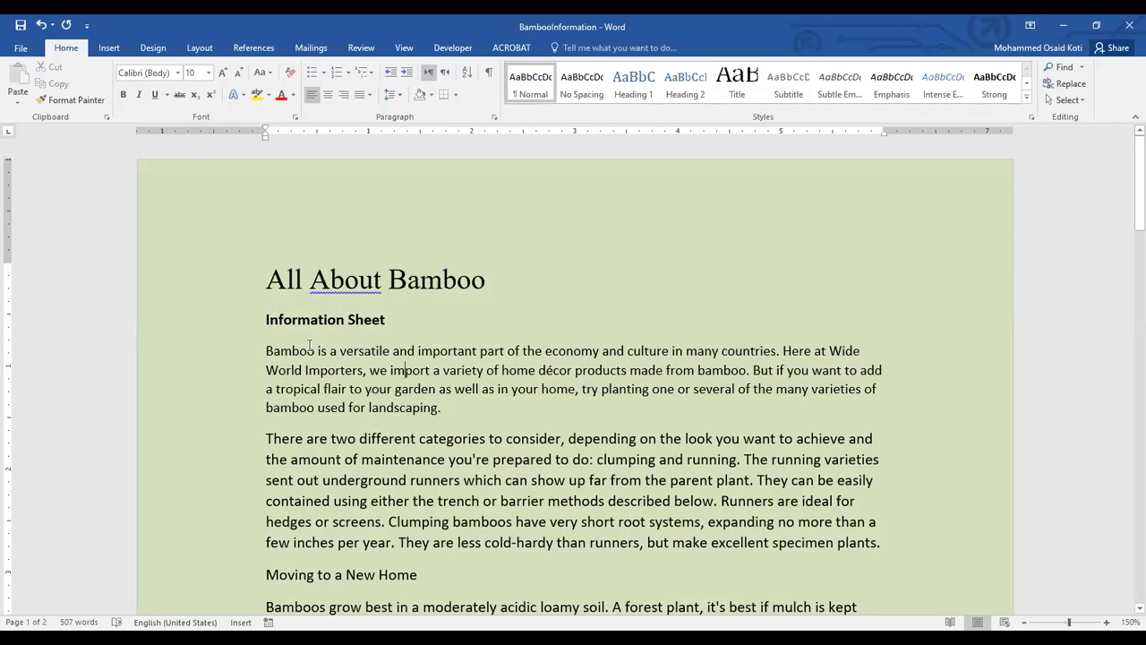
pyautogui.hotkey('ctrl', 'Home')
pyautogui.keyDown('shift'); pyautogui.click(452, 409); pyautogui.keyUp('shift')
pyautogui.click(408, 395)
pyautogui.moveTo(266, 280); pyautogui.dragTo(506, 282)
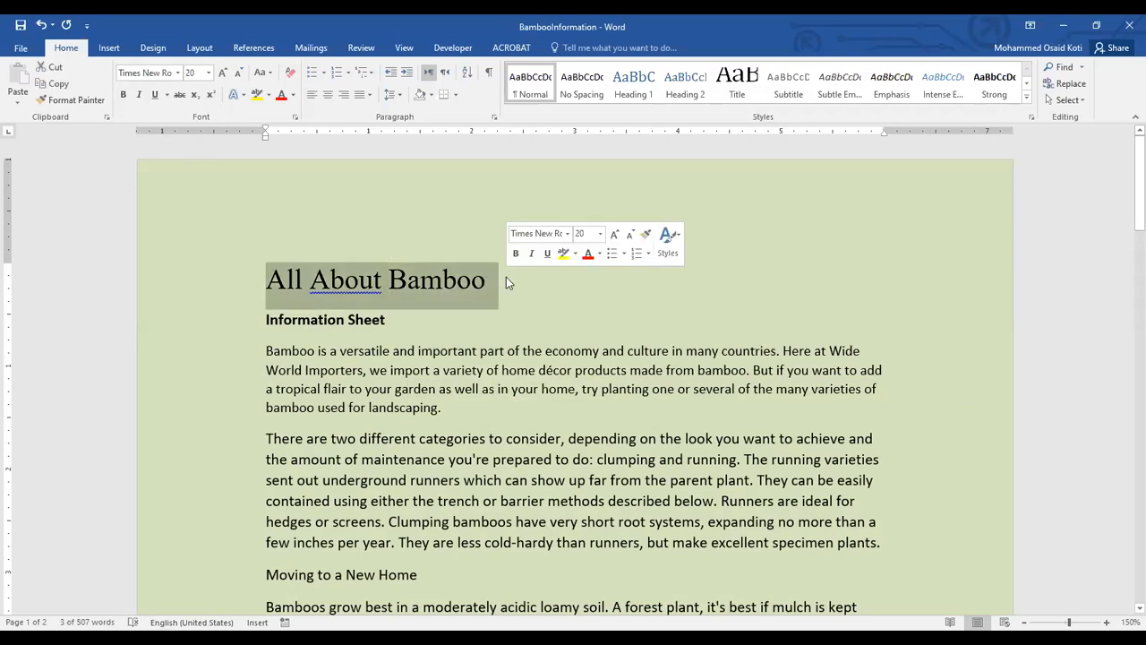
pyautogui.click(209, 73)
pyautogui.click(387, 414)
pyautogui.click(362, 282)
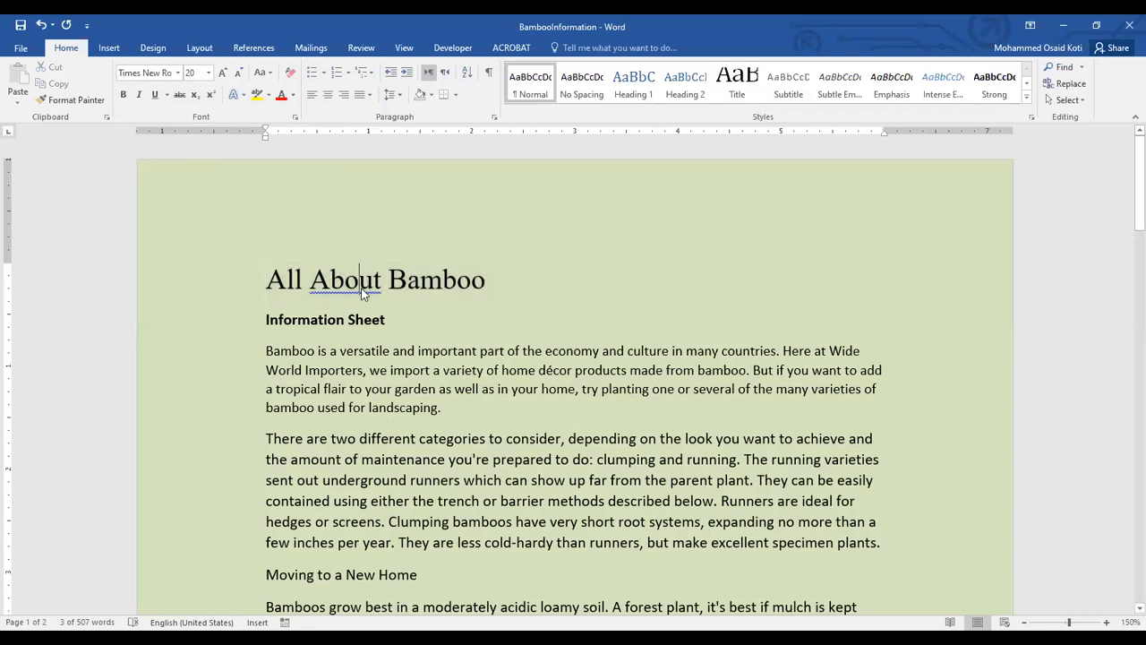
# Step: Enlarge the title "All About Bamboo" incrementally, and reduce it in increments to font size 24
pyautogui.click(248, 283)
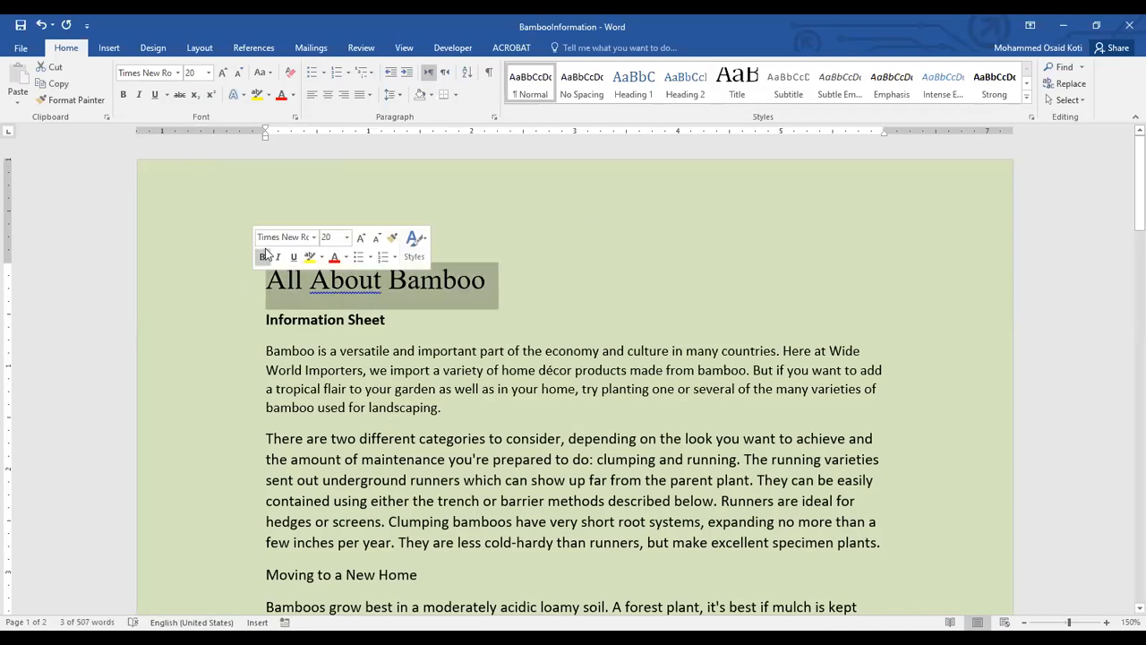
pyautogui.click(224, 73)
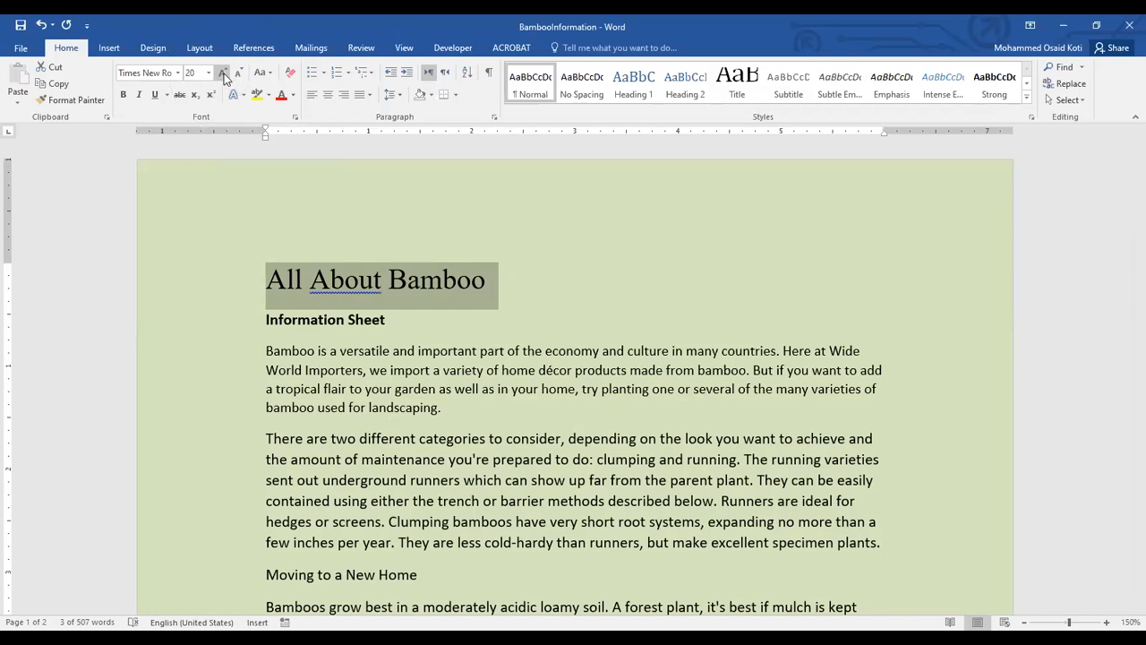
pyautogui.click(224, 74)
pyautogui.click(224, 74)
pyautogui.click(224, 74)
pyautogui.click(237, 73)
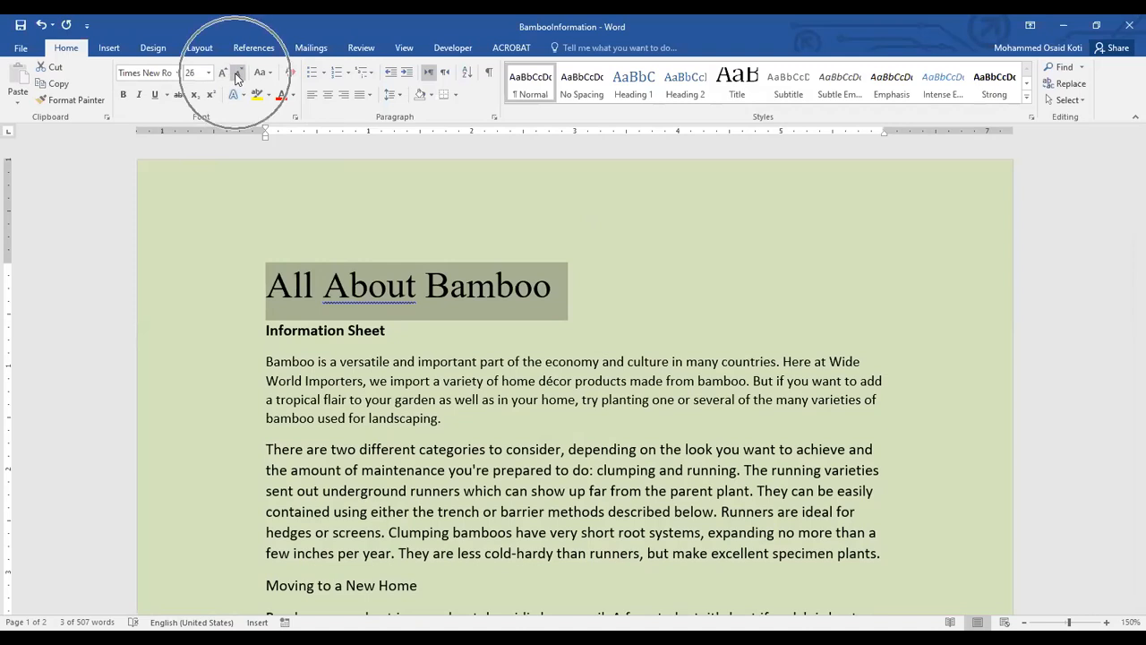
pyautogui.click(238, 75)
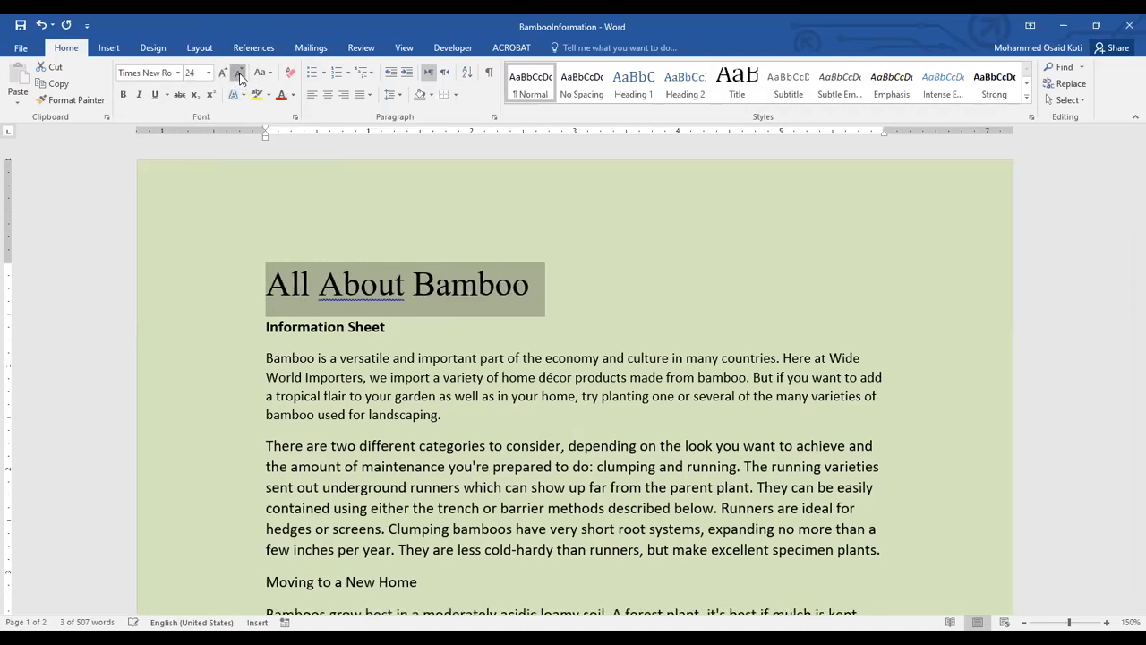
# Step: Reduce the title "All About Bamboo" in preset increments to font size 20
pyautogui.click(238, 75)
pyautogui.click(238, 76)
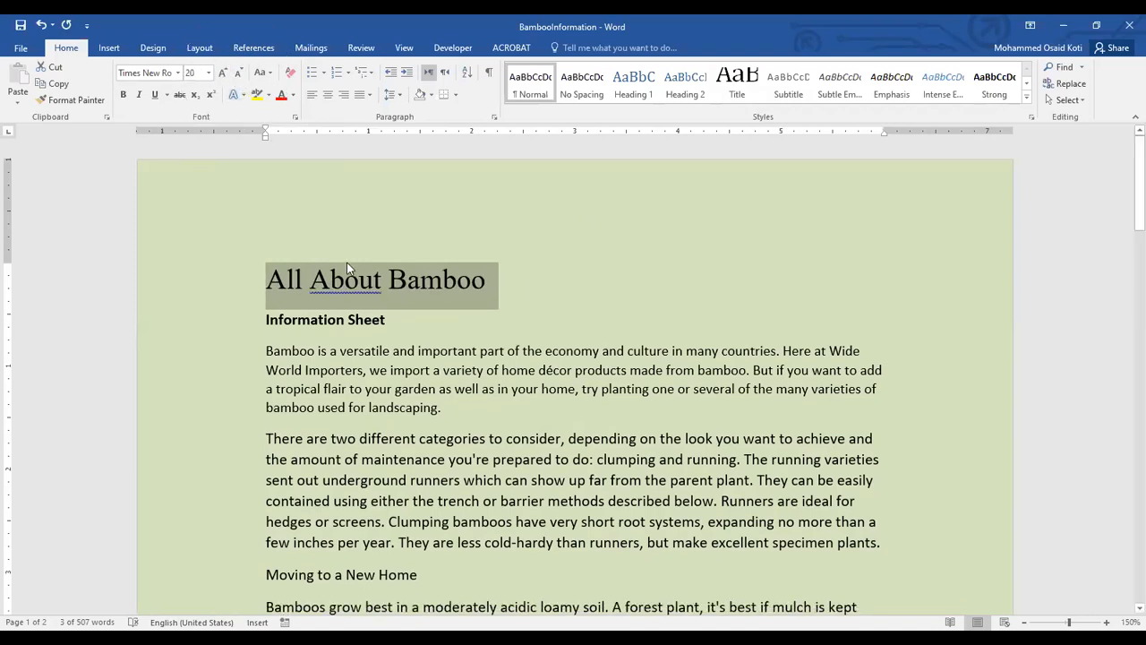
pyautogui.click(331, 279)
pyautogui.moveTo(266, 279); pyautogui.dragTo(484, 281)
# Step: Append the text "Ctrl+]" after the title "All About Bamboo"
pyautogui.click(594, 284)
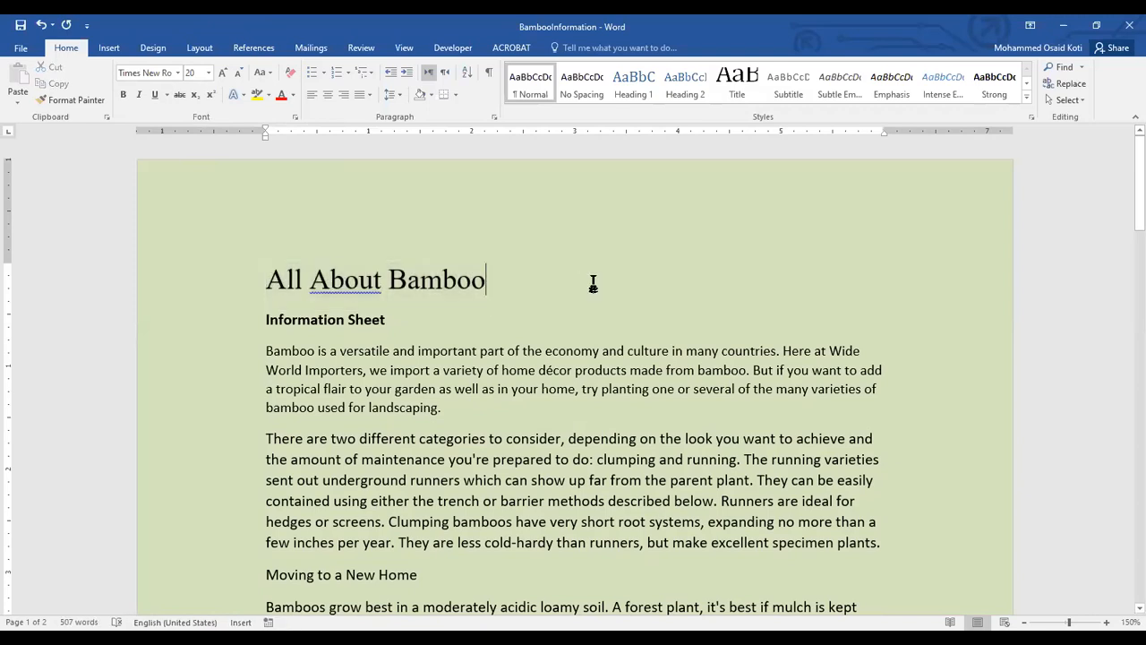
pyautogui.write('C')
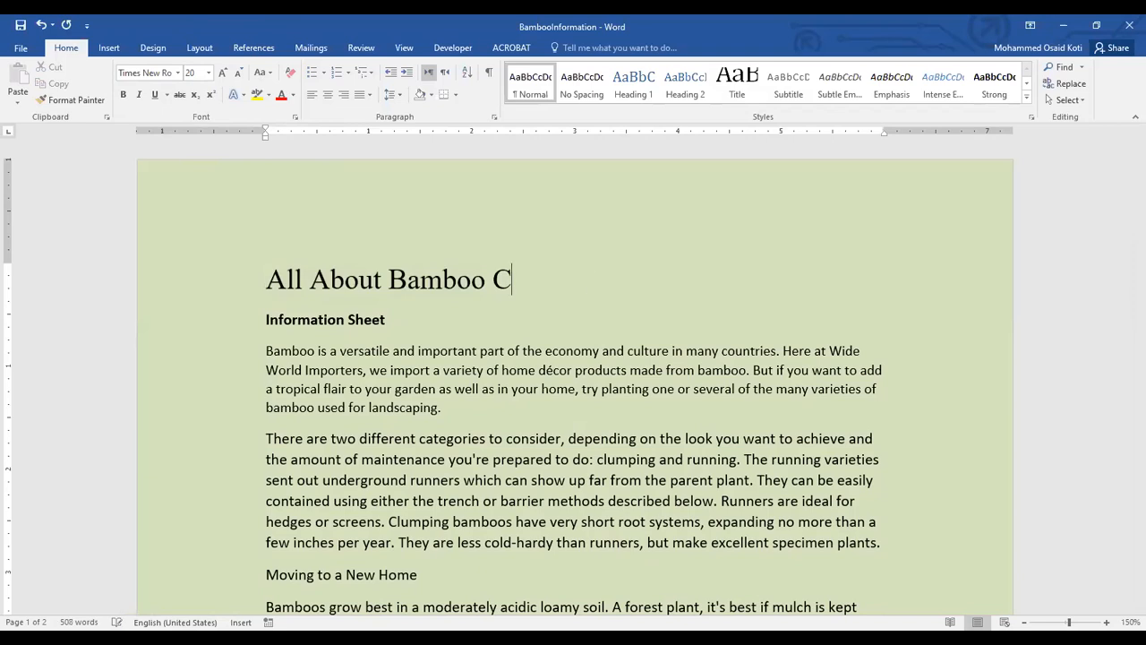
pyautogui.write('trl+]')
pyautogui.moveTo(495, 283); pyautogui.dragTo(563, 282)
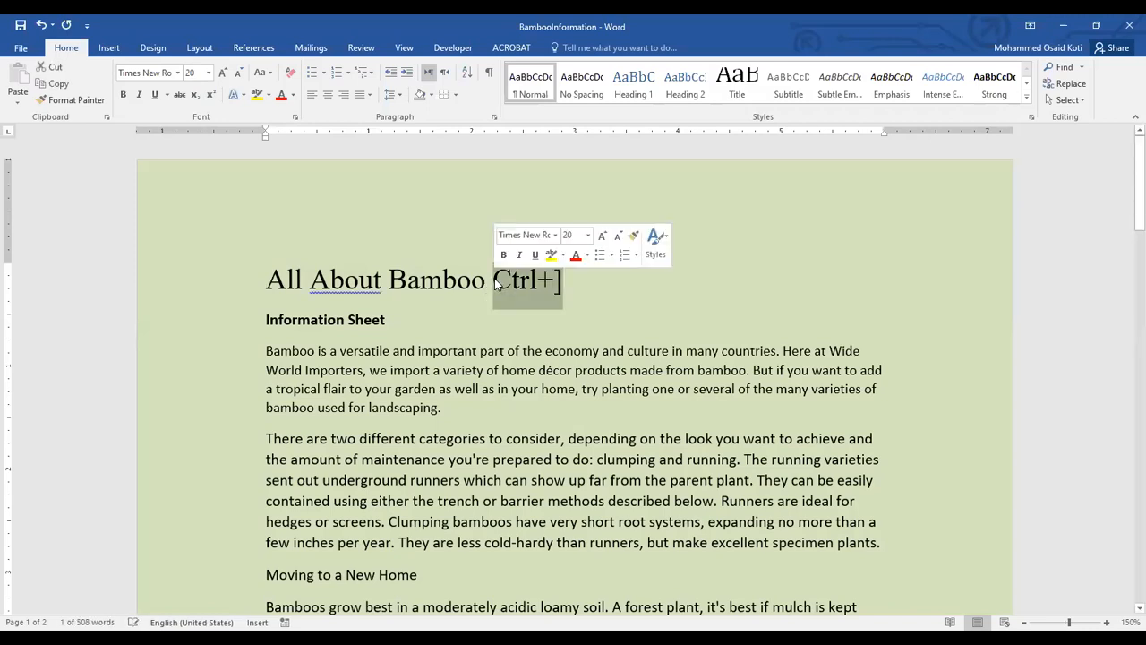
pyautogui.click(595, 283)
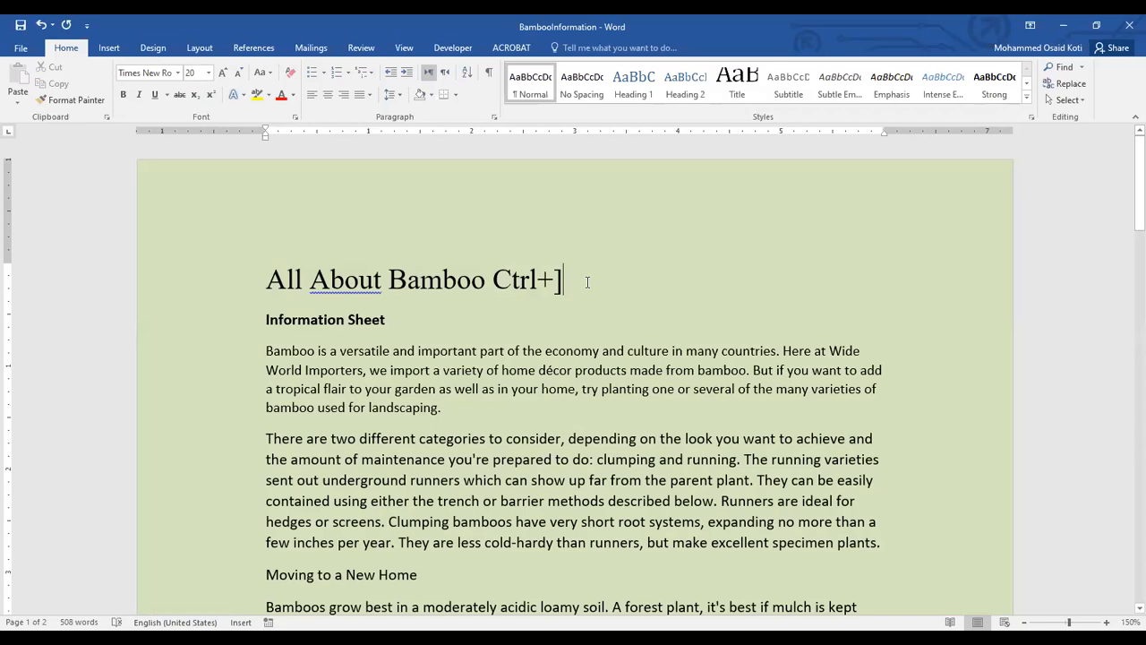
# Step: Change the note after the title to "Ctrl+[" and delete that note, keeping only "All About Bamboo"
pyautogui.press('BackSpace')
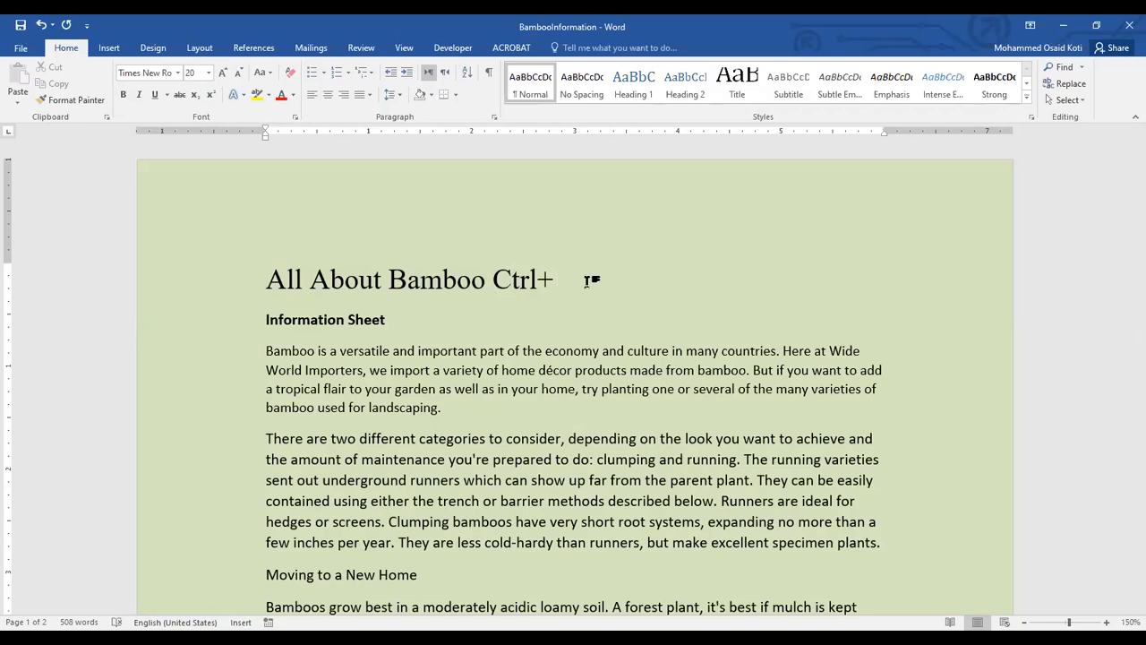
pyautogui.write('{')
pyautogui.press('BackSpace')
pyautogui.write('[')
pyautogui.moveTo(571, 279); pyautogui.dragTo(274, 287)
pyautogui.press('BackSpace')
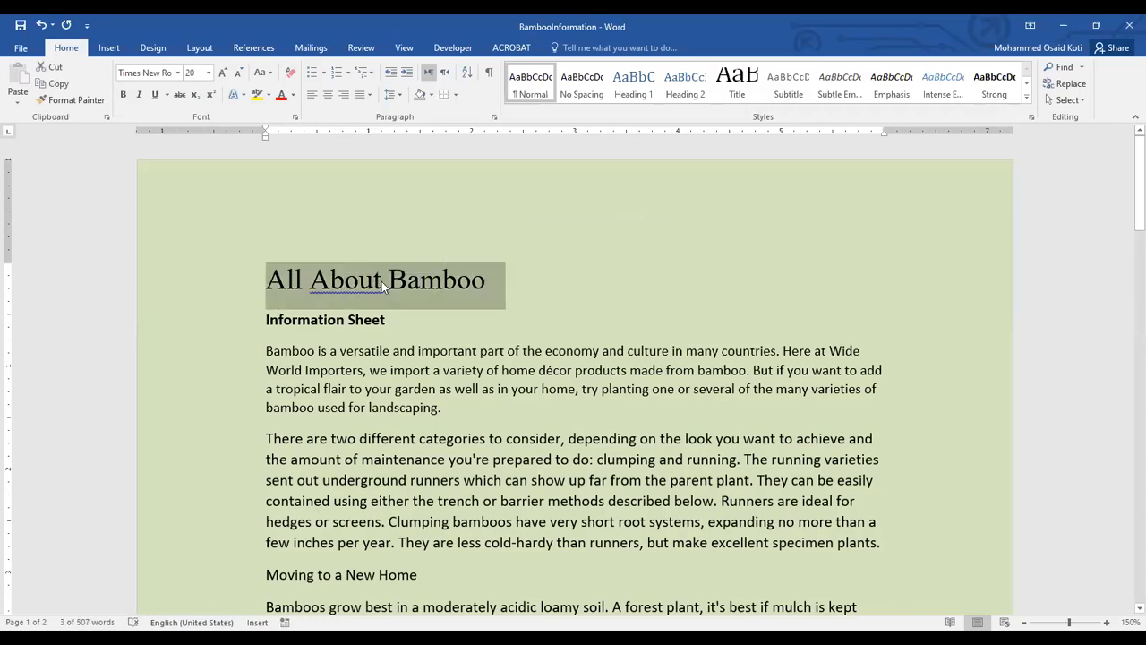
# Step: Enlarge the title in one-point increments to font size 31
pyautogui.hotkey('ctrl', ']')
pyautogui.hotkey('ctrl', ']')
pyautogui.hotkey('ctrl', ']')
pyautogui.hotkey('ctrl', ']')
pyautogui.hotkey('ctrl', ']')
pyautogui.hotkey('ctrl', ']')
pyautogui.hotkey('ctrl', ']')
pyautogui.hotkey('ctrl', ']')
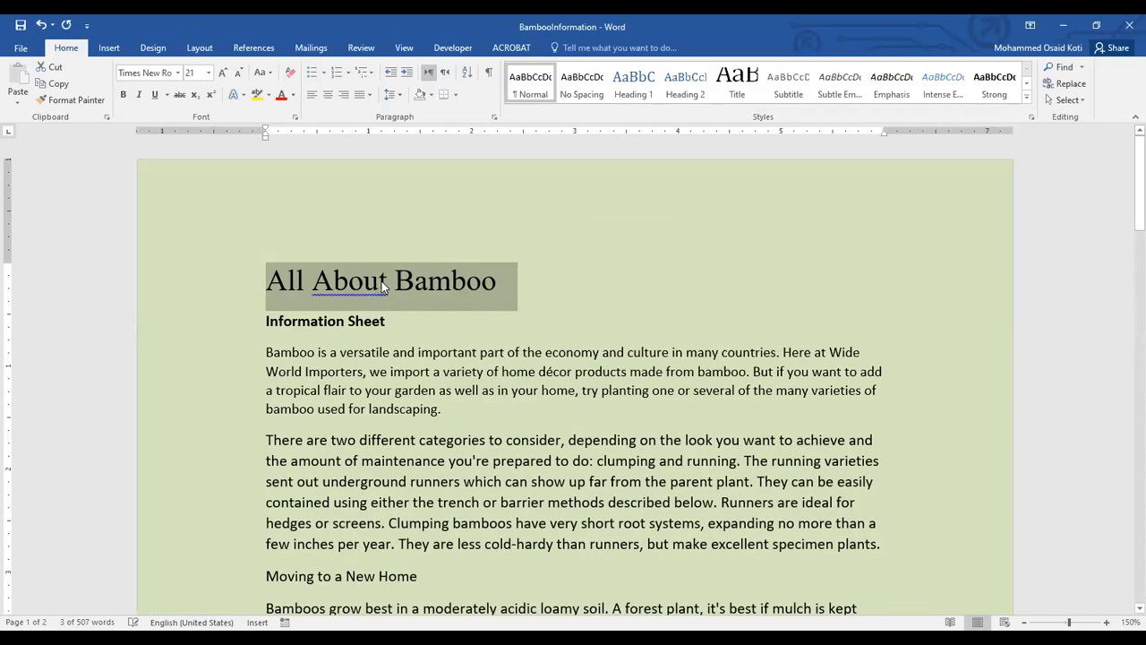
pyautogui.hotkey('ctrl', ']')
pyautogui.hotkey('ctrl', ']')
pyautogui.hotkey('ctrl', ']')
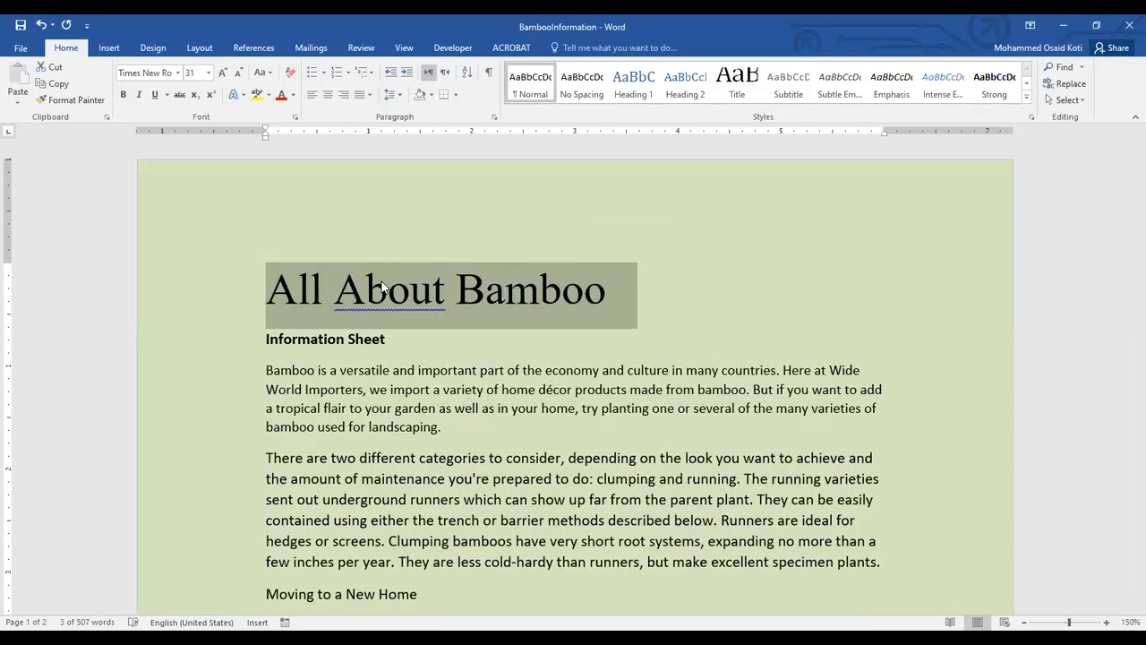
# Step: Reduce the title in one-point increments to font size 18
pyautogui.hotkey('ctrl', '[')
pyautogui.hotkey('ctrl', '[')
pyautogui.hotkey('ctrl', '[')
pyautogui.hotkey('ctrl', '[')
pyautogui.hotkey('ctrl', '[')
pyautogui.hotkey('ctrl', '[')
pyautogui.hotkey('ctrl', '[')
pyautogui.hotkey('ctrl', '[')
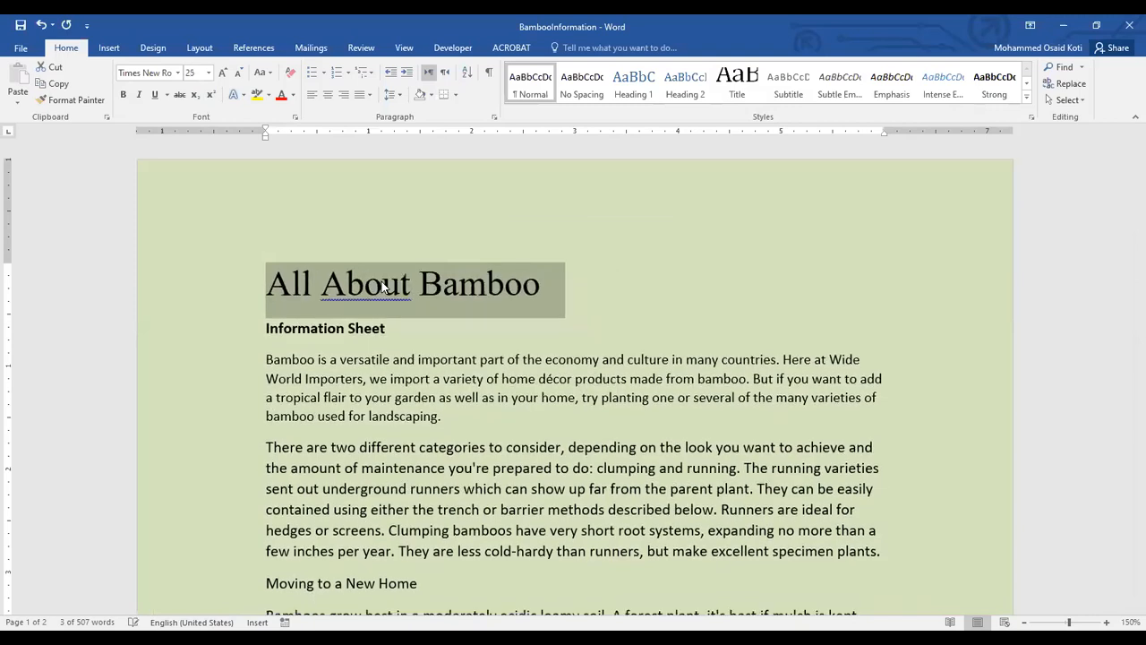
pyautogui.hotkey('ctrl', '[')
pyautogui.hotkey('ctrl', '[')
pyautogui.hotkey('ctrl', '[')
pyautogui.hotkey('ctrl', '[')
pyautogui.hotkey('ctrl', '[')
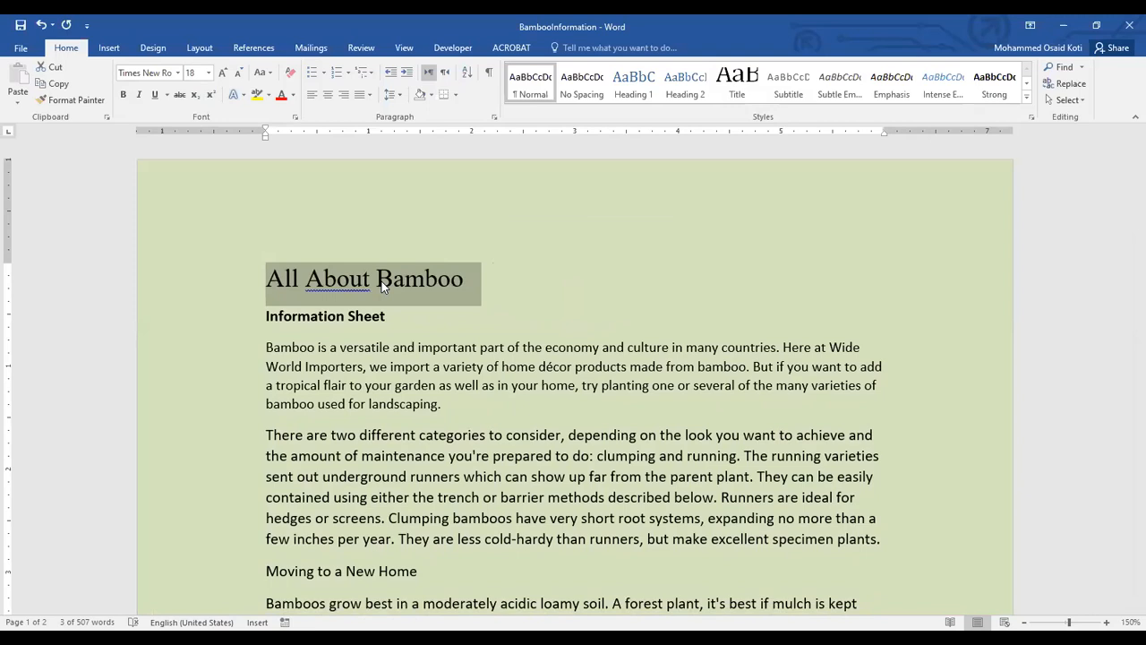
# Step: Append the text "Ctrl+Shift+>" after the title "All About Bamboo" and select the added text
pyautogui.click(567, 279)
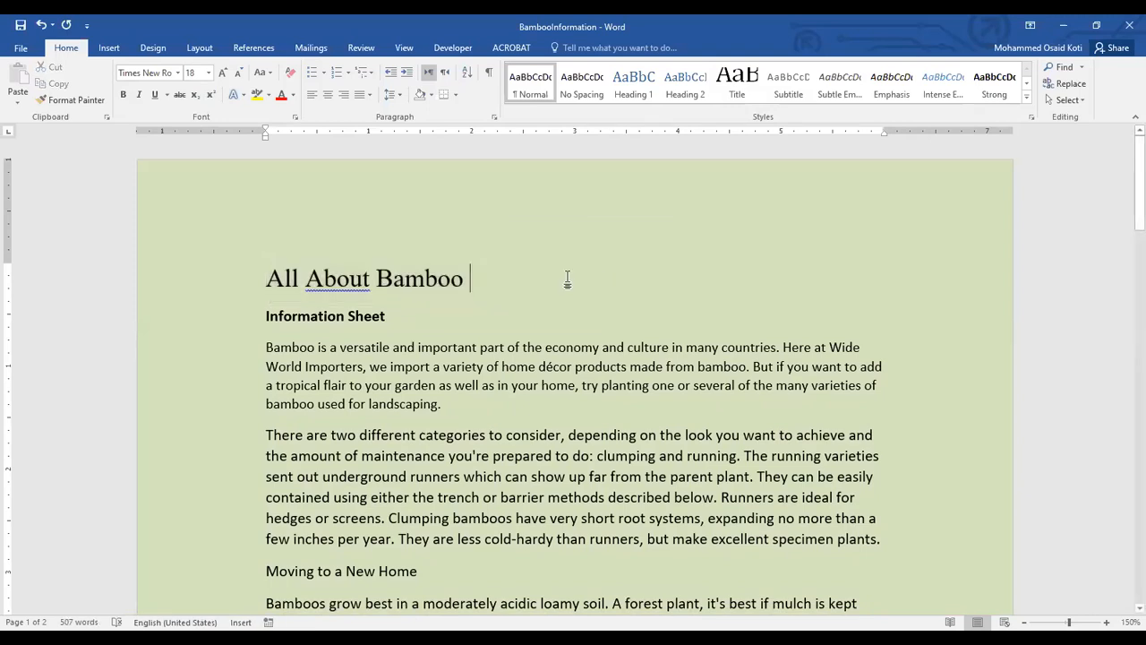
pyautogui.write('Ctr')
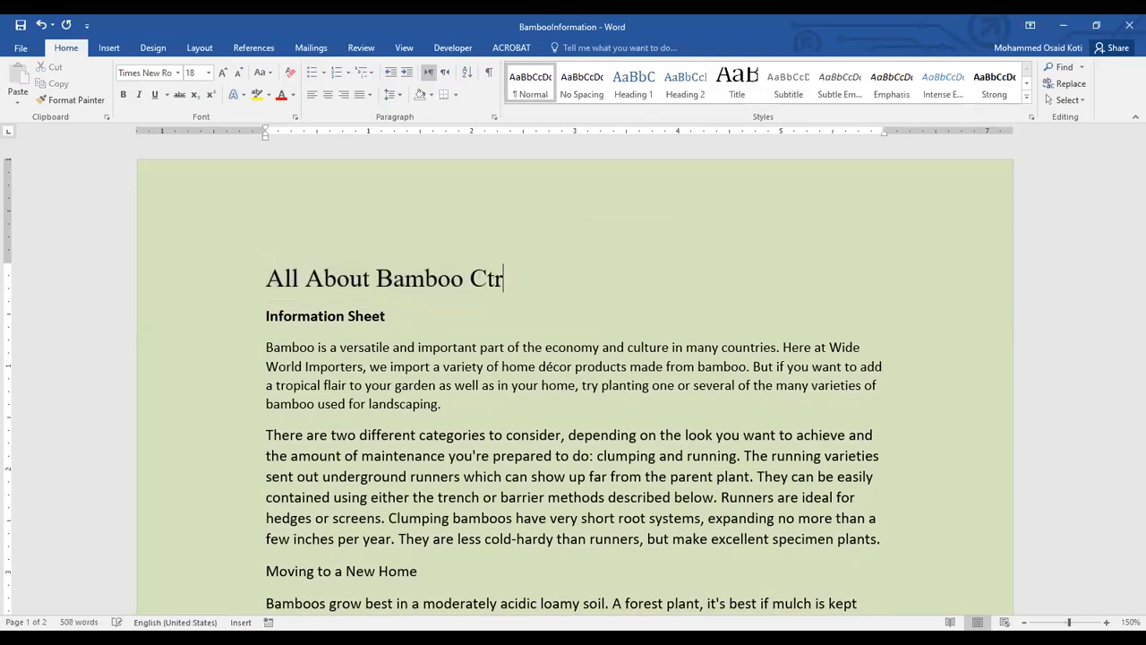
pyautogui.write('l+Shift')
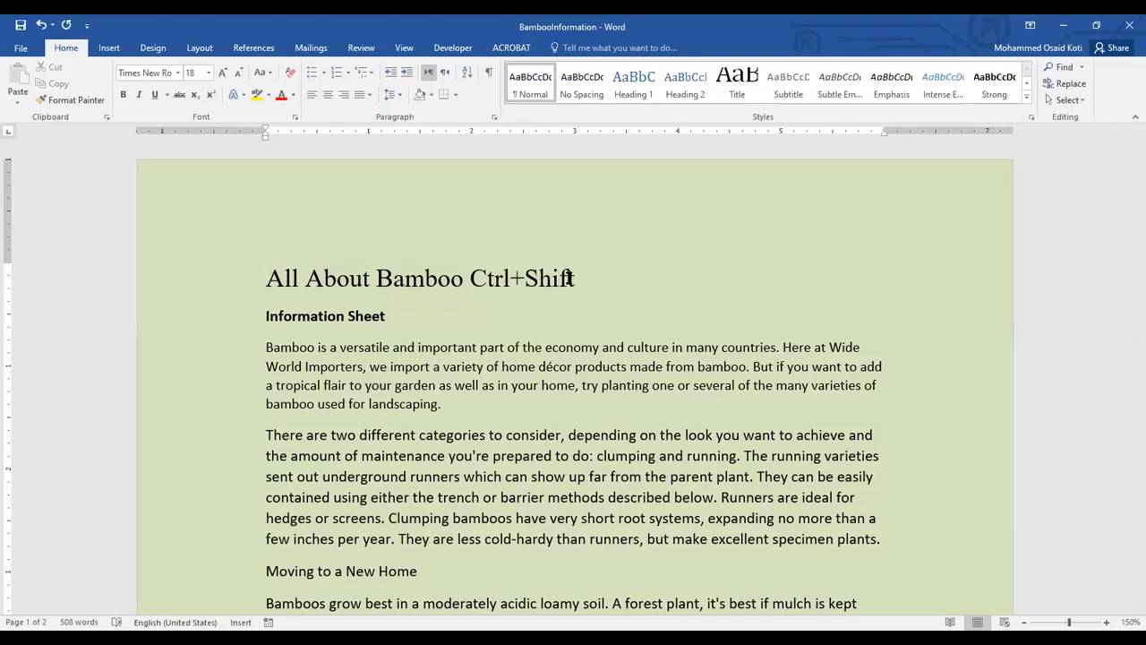
pyautogui.write('+>')
pyautogui.keyDown('shift'); pyautogui.click(471, 278); pyautogui.keyUp('shift')
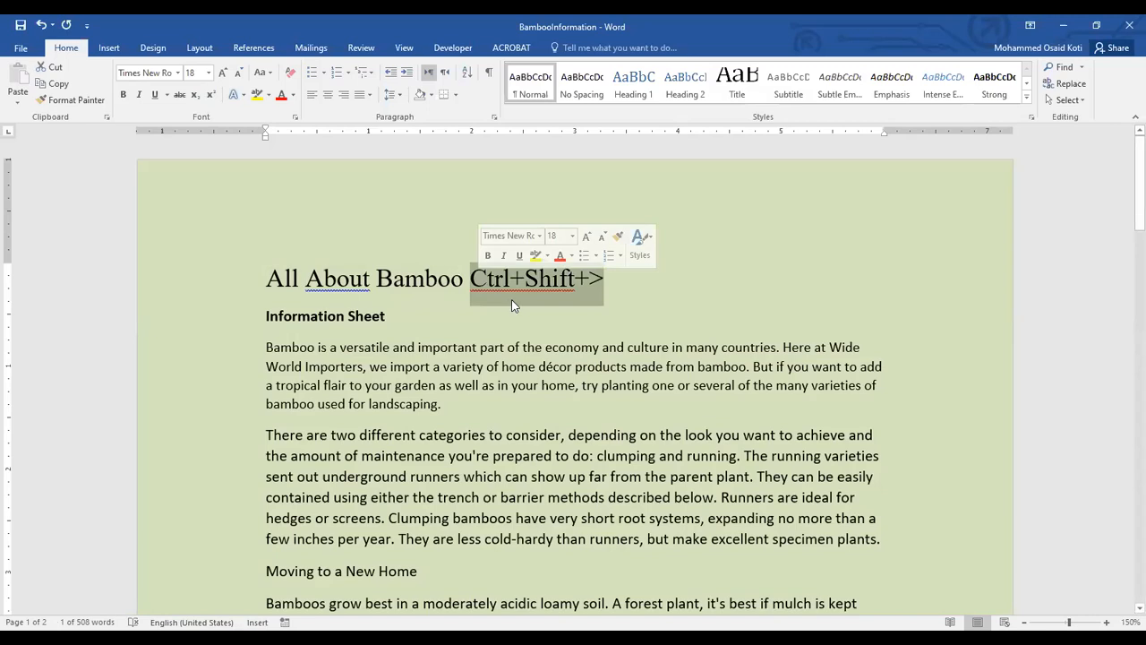
# Step: Change the last character of the note after the title so it reads "Ctrl+Shift+<"
pyautogui.press('Right')
pyautogui.press('BackSpace')
pyautogui.write('<')
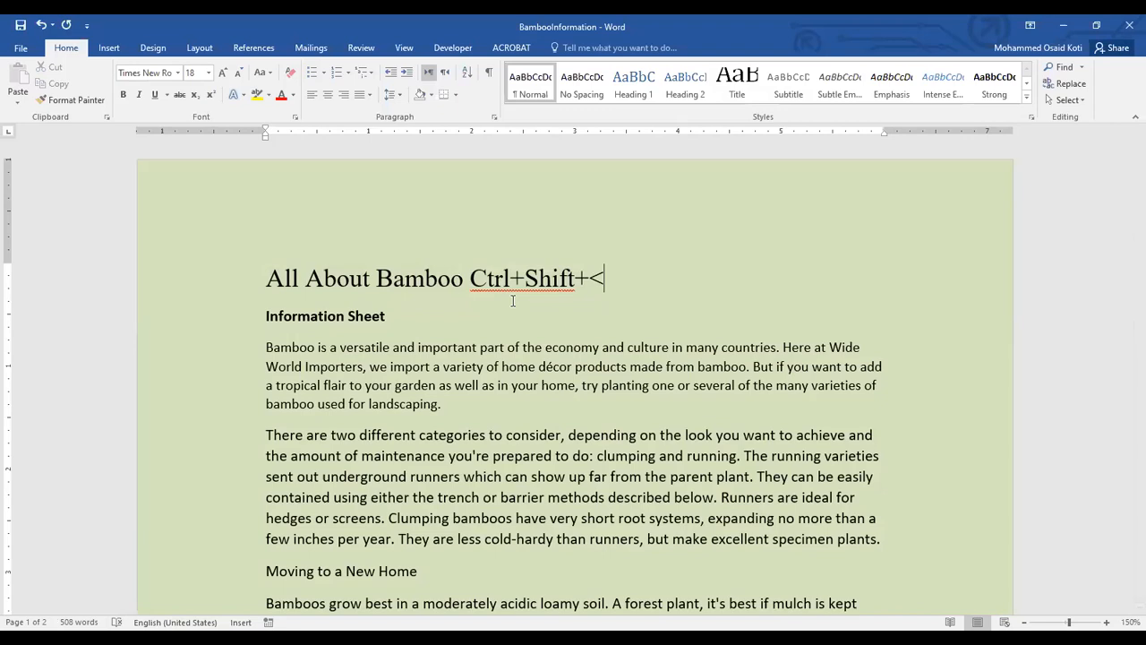
pyautogui.keyDown('shift'); pyautogui.click(474, 279); pyautogui.keyUp('shift')
pyautogui.press('Right')
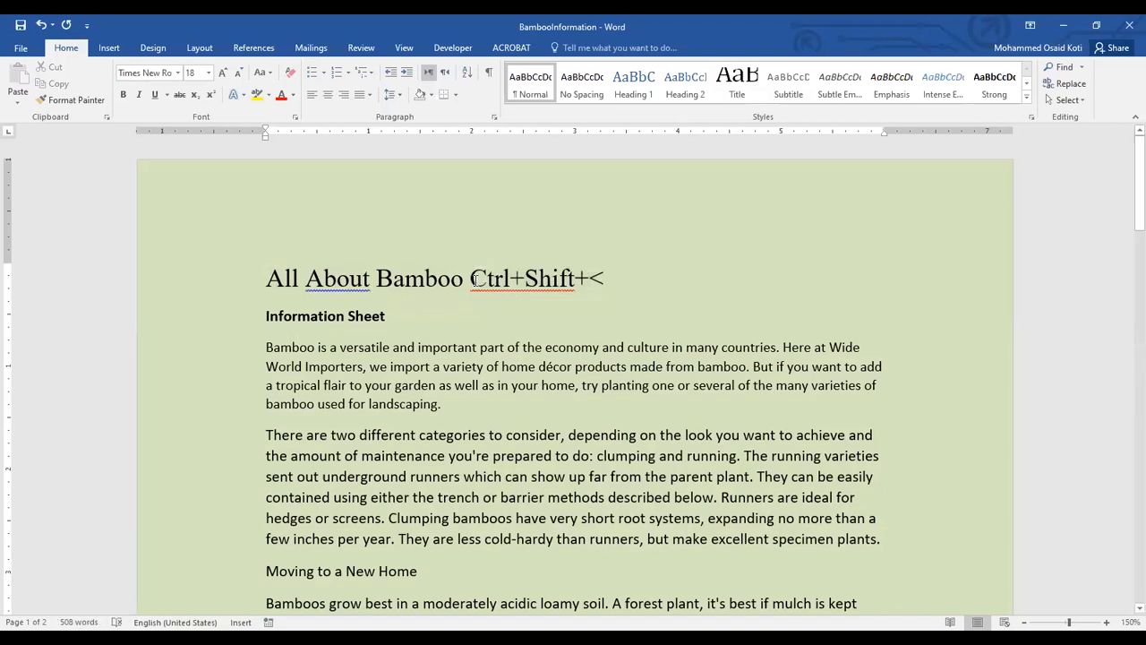
# Step: Delete the "Ctrl+Shift+<" note after the title "All About Bamboo"
pyautogui.hotkey('ctrl', 'shift', 'Left')
pyautogui.hotkey('ctrl', 'shift', 'Left')
pyautogui.hotkey('ctrl', 'shift', 'Left')
pyautogui.hotkey('ctrl', 'shift', 'Left')
pyautogui.press('BackSpace')
pyautogui.press('BackSpace')
# Step: Enlarge and reduce the whole title through the preset font sizes, ending at size 20
pyautogui.hotkey('shift', 'Home')
pyautogui.hotkey('ctrl', 'shift', '.')
pyautogui.hotkey('ctrl', 'shift', '.')
pyautogui.hotkey('ctrl', 'shift', '.')
pyautogui.hotkey('ctrl', 'shift', ',')
pyautogui.hotkey('ctrl', 'shift', ',')
pyautogui.hotkey('ctrl', 'shift', ',')
pyautogui.hotkey('ctrl', 'shift', '.')
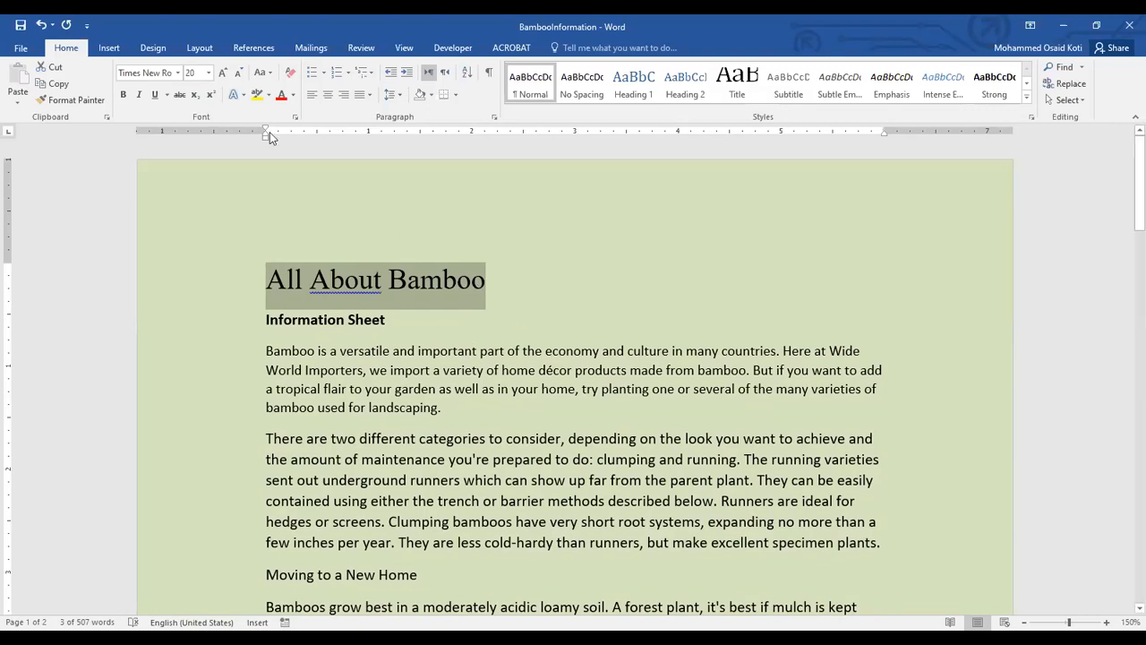
# Step: Enlarge the title in one-point increments from the current preset to font size 24
pyautogui.click(209, 73)
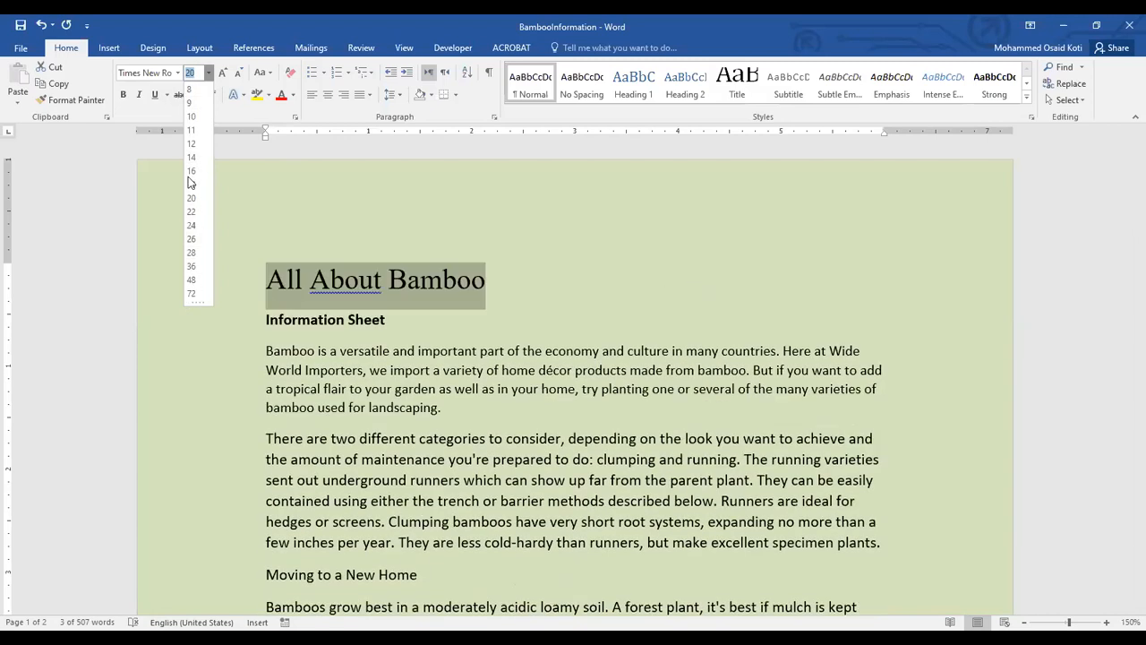
pyautogui.click(345, 286)
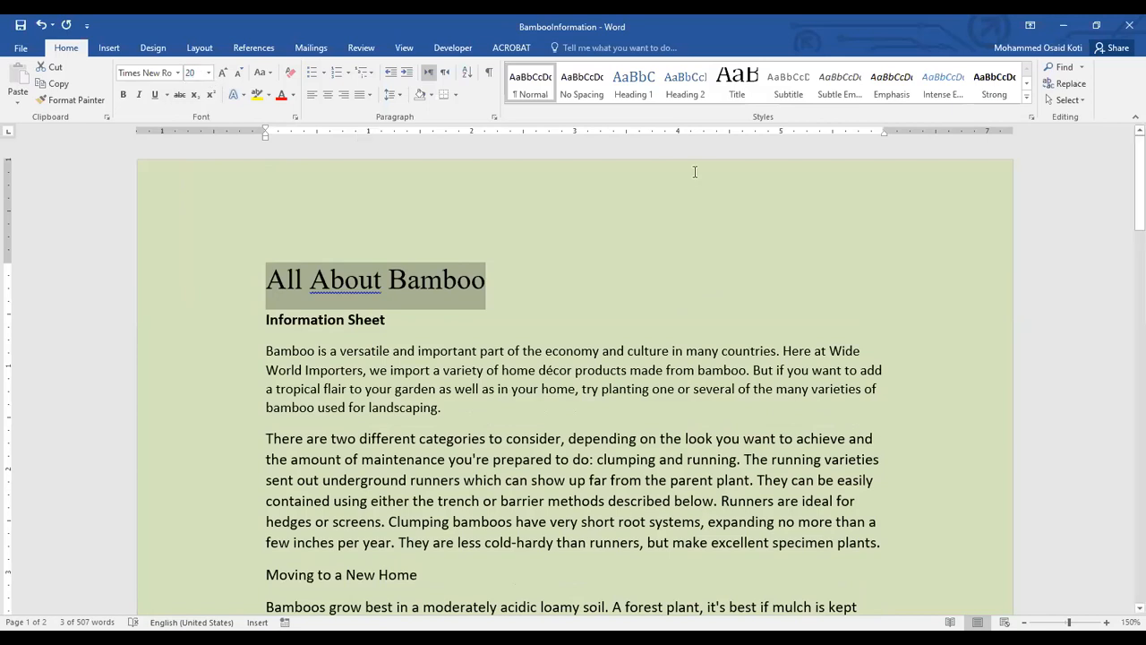
pyautogui.hotkey('ctrl', ']')
pyautogui.hotkey('ctrl', ']')
pyautogui.hotkey('ctrl', ']')
pyautogui.hotkey('ctrl', ']')
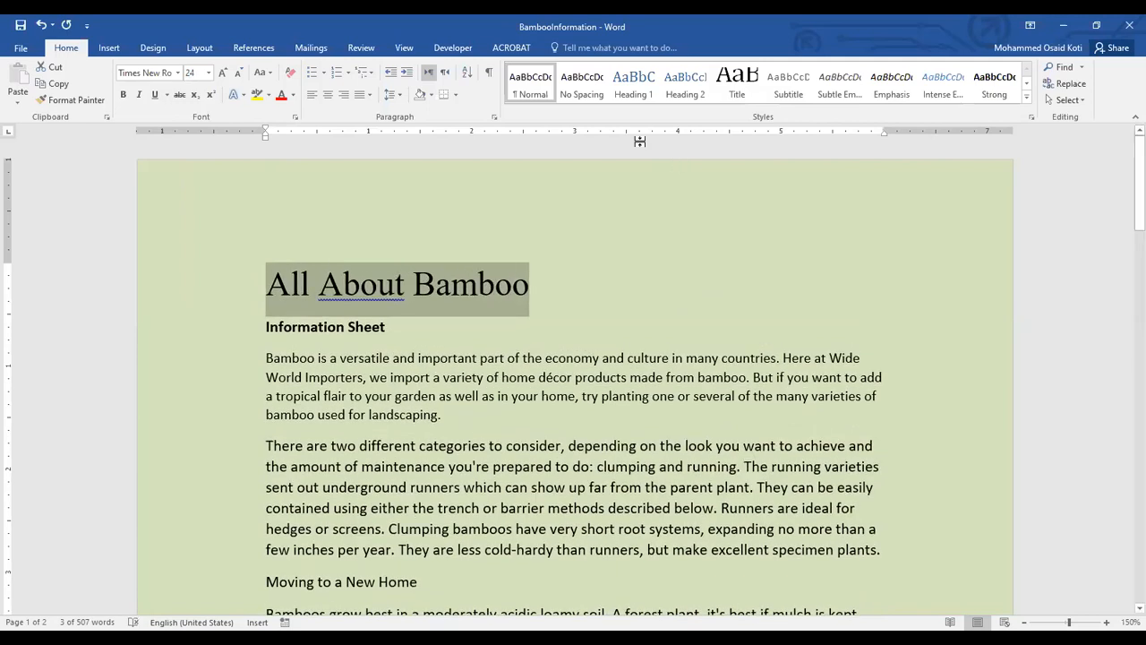
# Step: Set the title's font size to 20 and deselect the title
pyautogui.click(195, 72)
pyautogui.write('20')
pyautogui.press('Return')
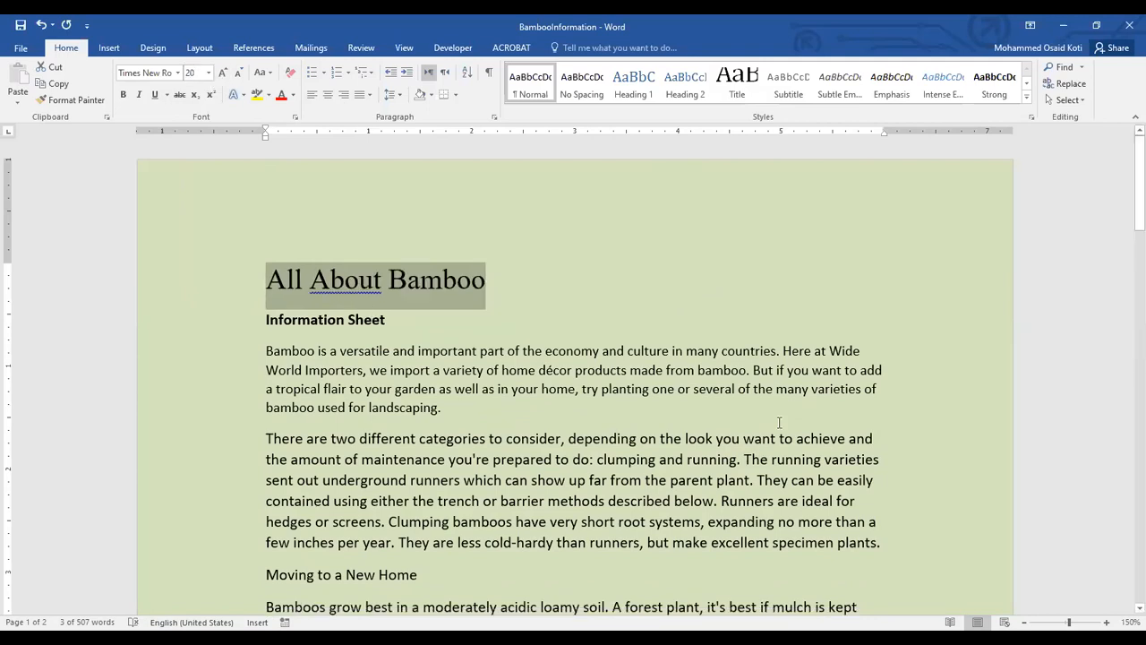
pyautogui.press('ctrl')
pyautogui.press('ctrl')
pyautogui.press('ctrl')
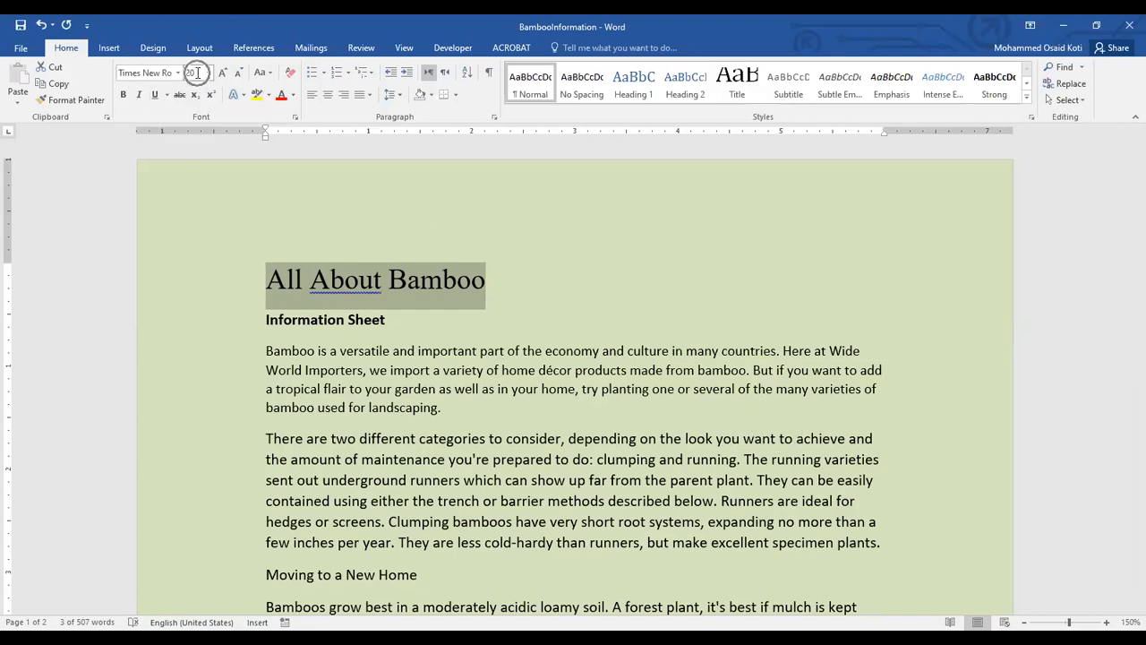
pyautogui.click(358, 280)
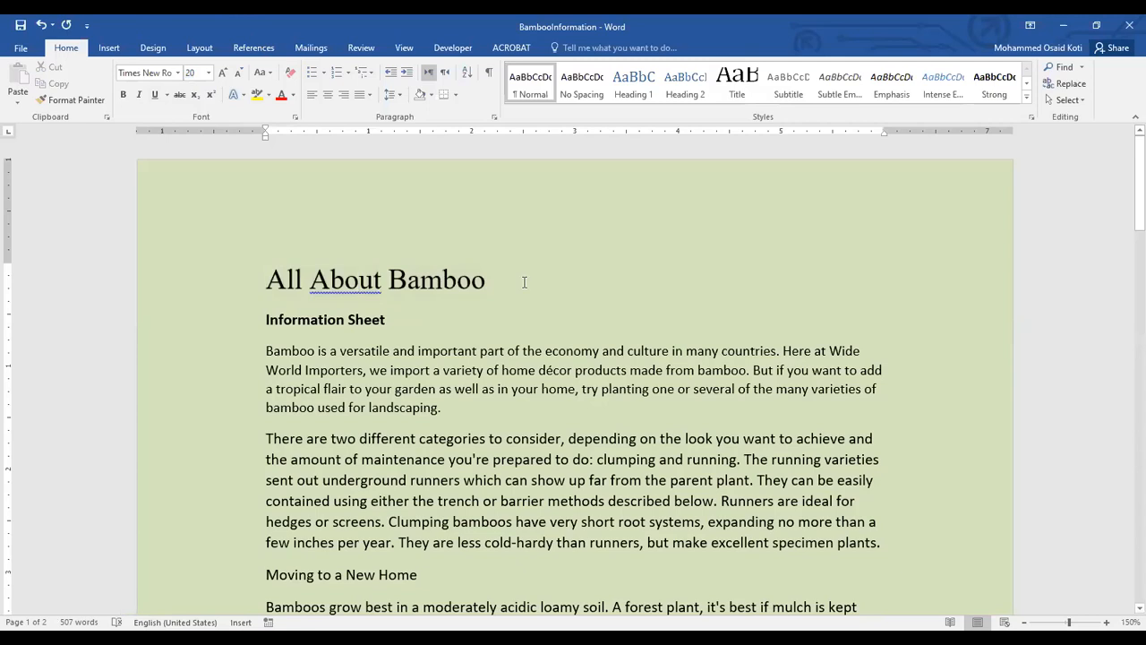
# Step: Enlarge the whole title line through the preset font sizes to 24 and deselect it
pyautogui.tripleClick(525, 282)
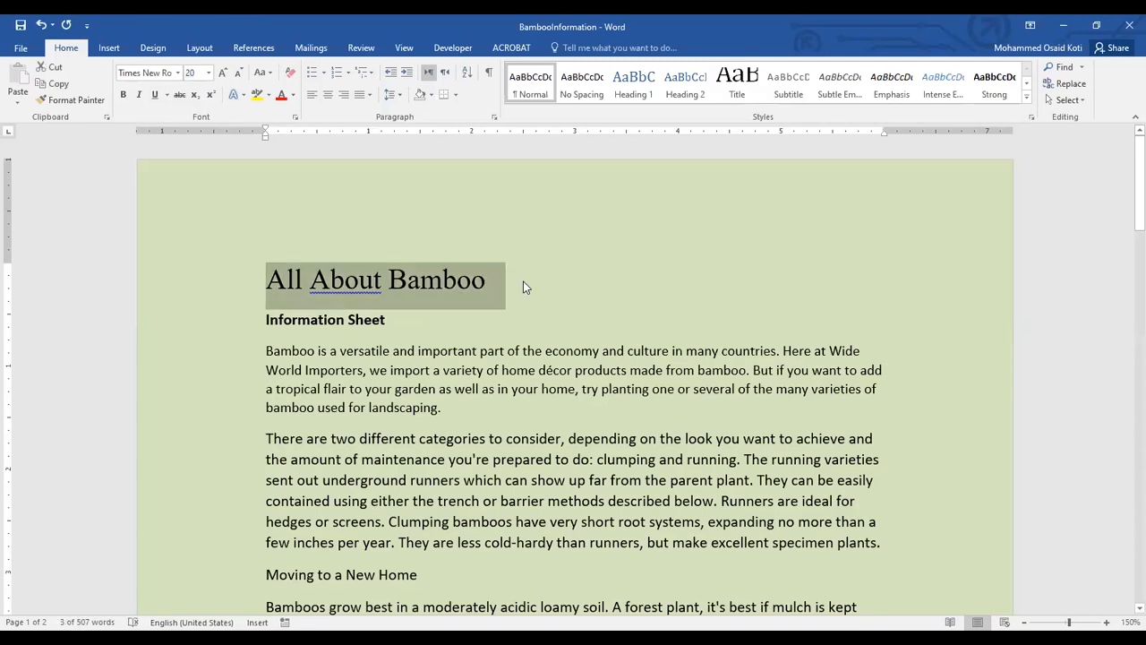
pyautogui.hotkey('ctrl', 'shift', '.')
pyautogui.hotkey('ctrl', 'shift', '.')
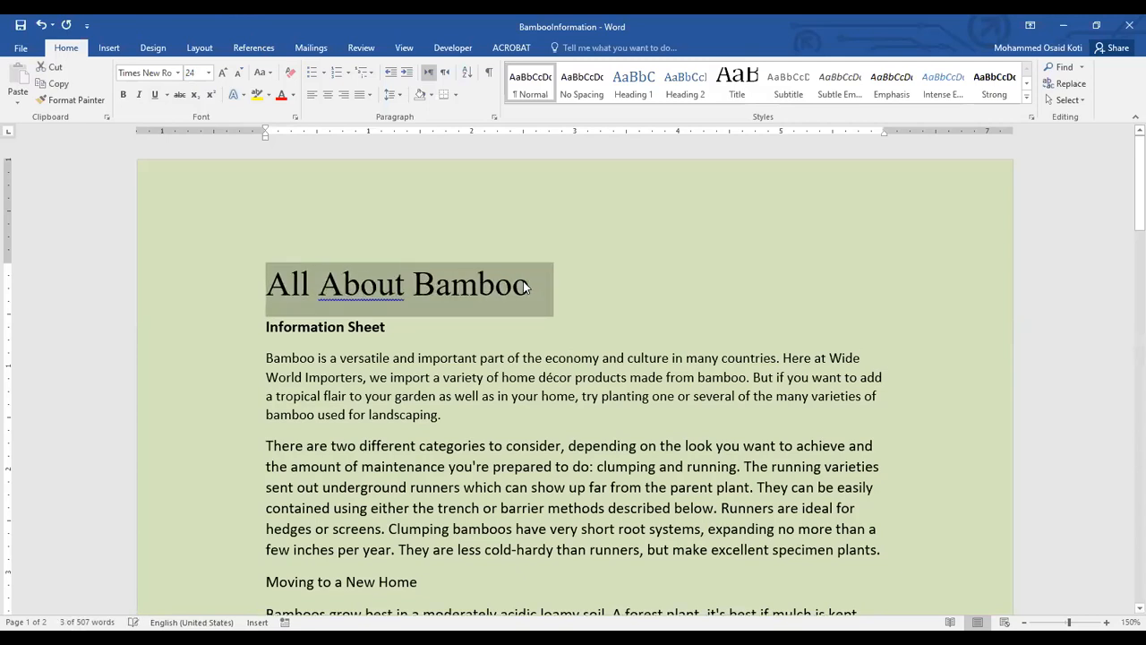
pyautogui.click(209, 74)
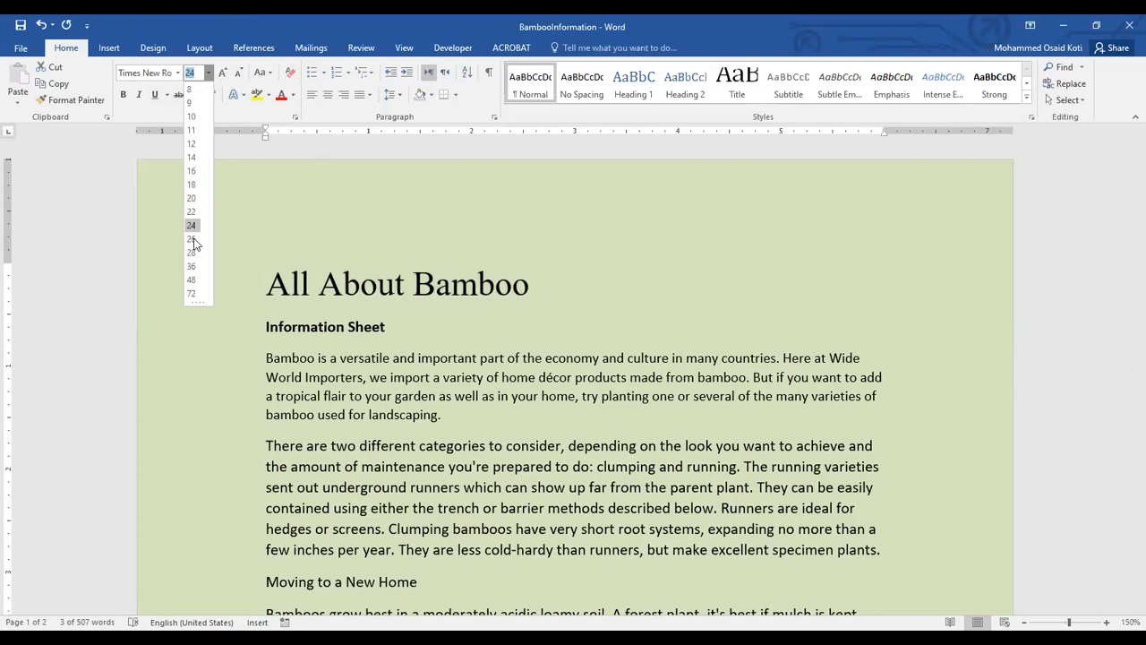
pyautogui.click(320, 278)
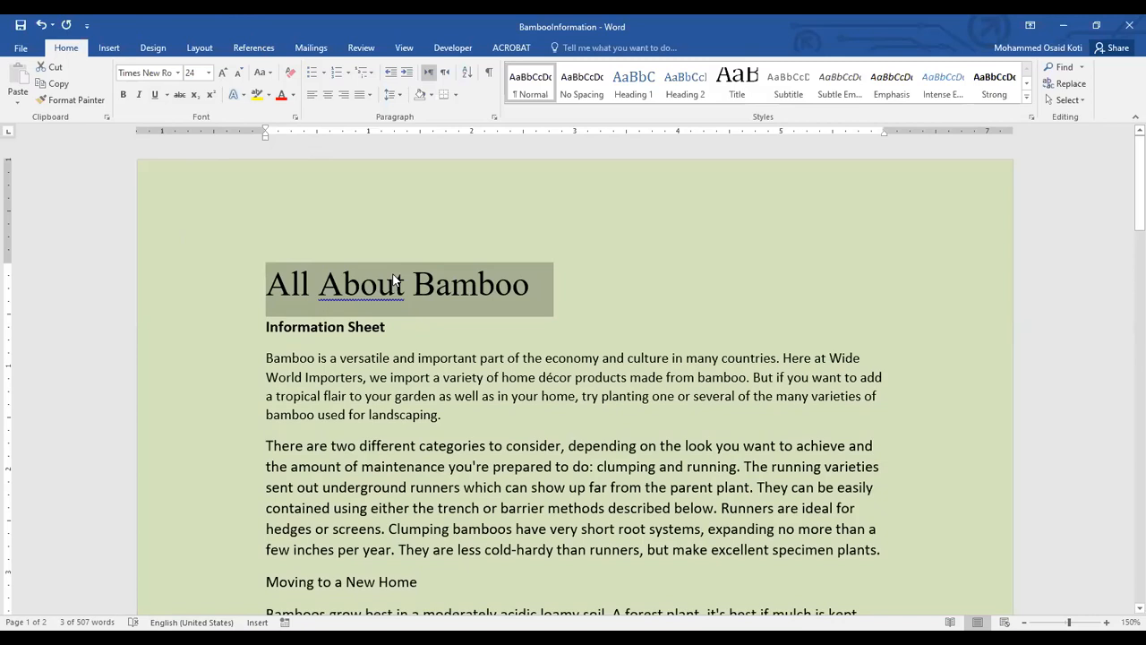
pyautogui.click(537, 283)
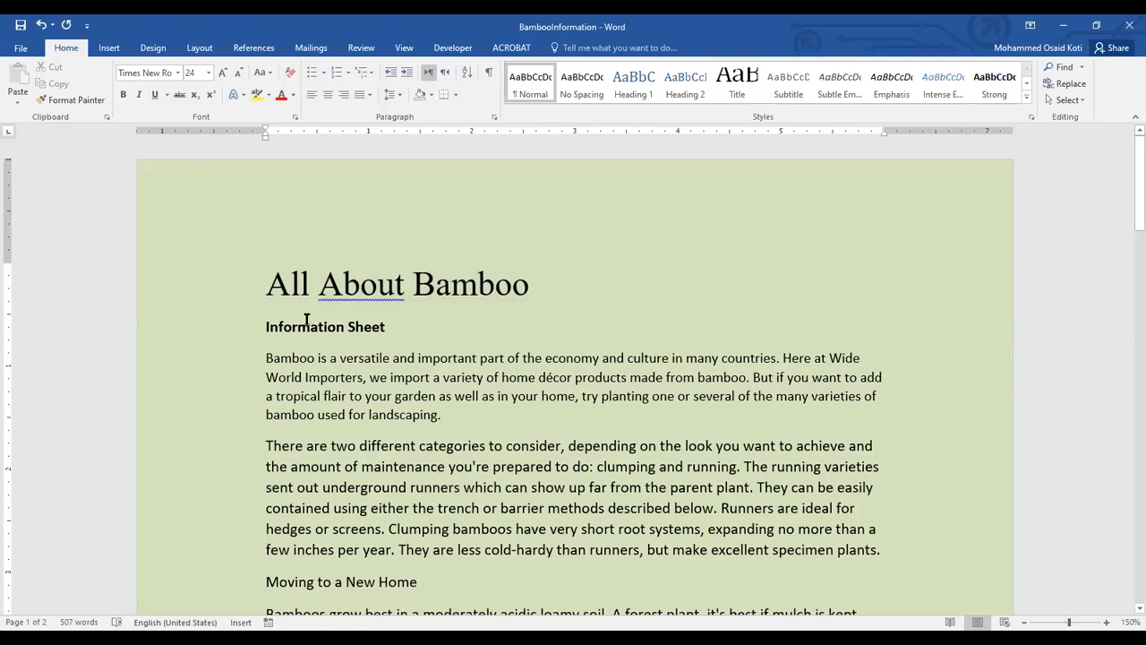
# Step: Try selecting the whole title line from the page margin beside it, deselecting and reselecting it
pyautogui.click(291, 284)
pyautogui.click(239, 294)
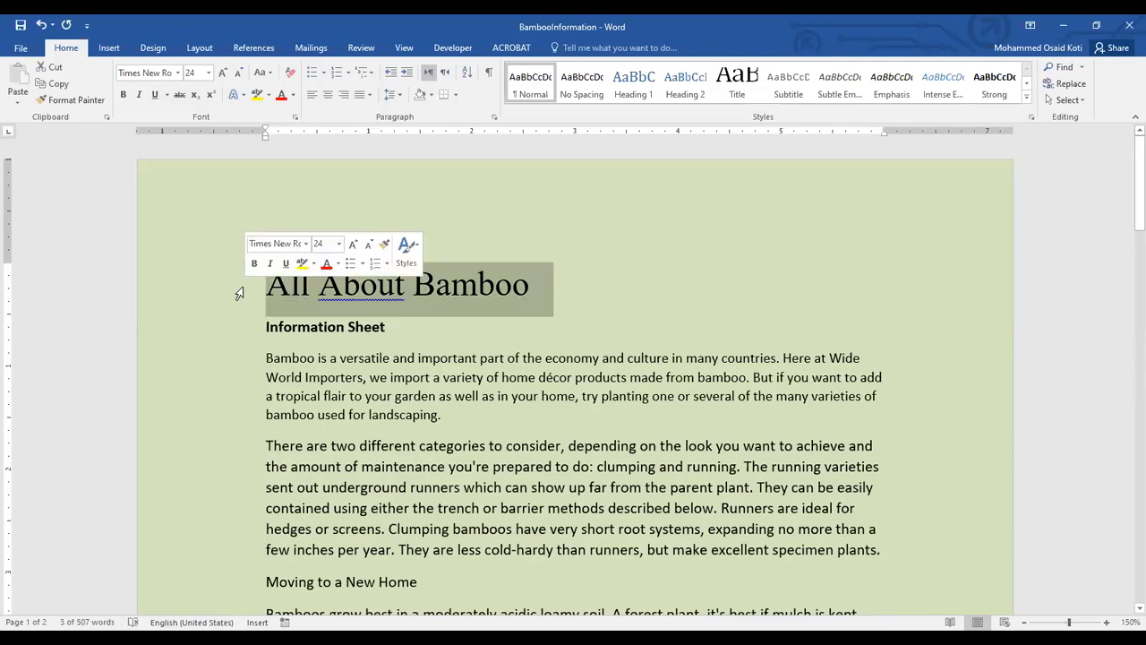
pyautogui.click(290, 288)
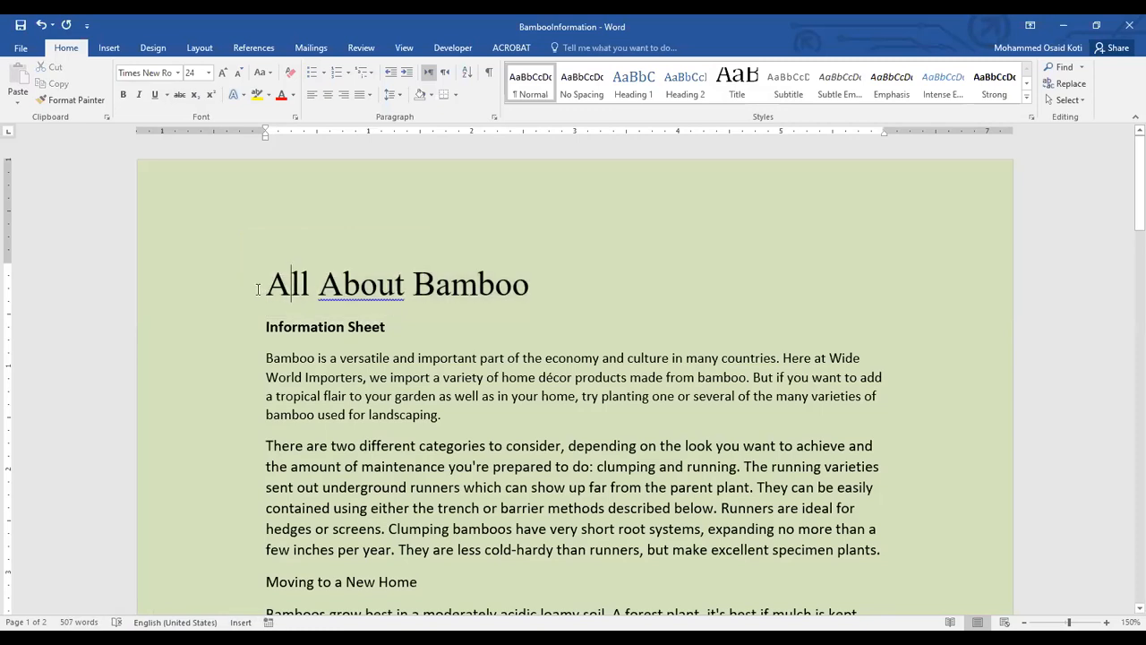
pyautogui.click(219, 290)
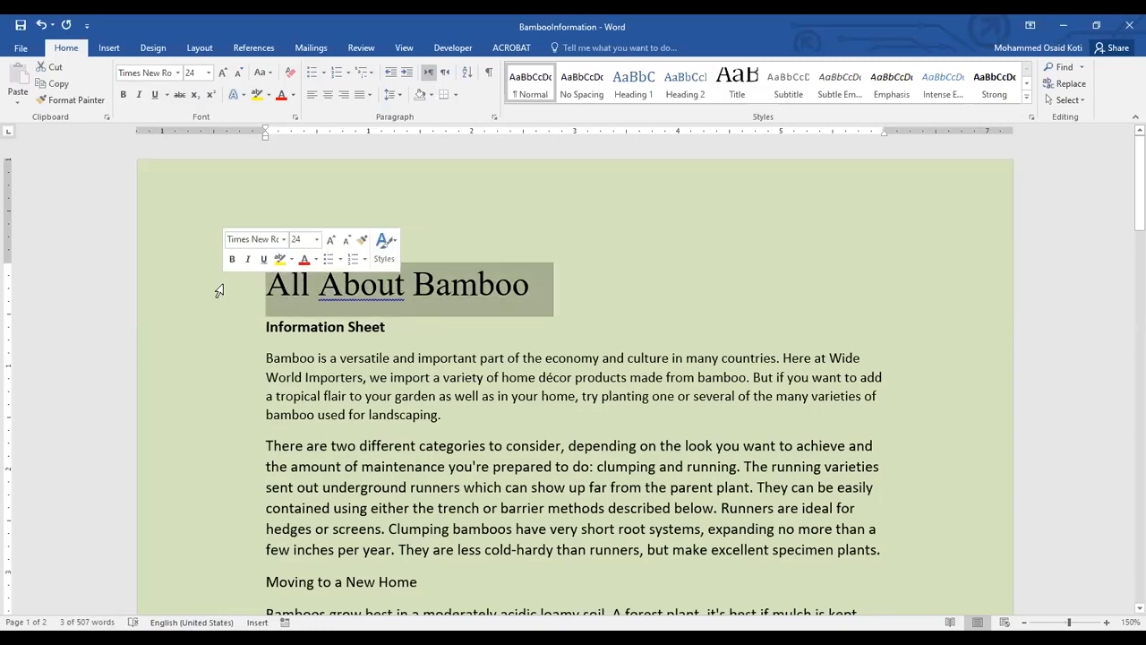
# Step: Align the title paragraph "All About Bamboo" with the left margin
pyautogui.click(433, 288)
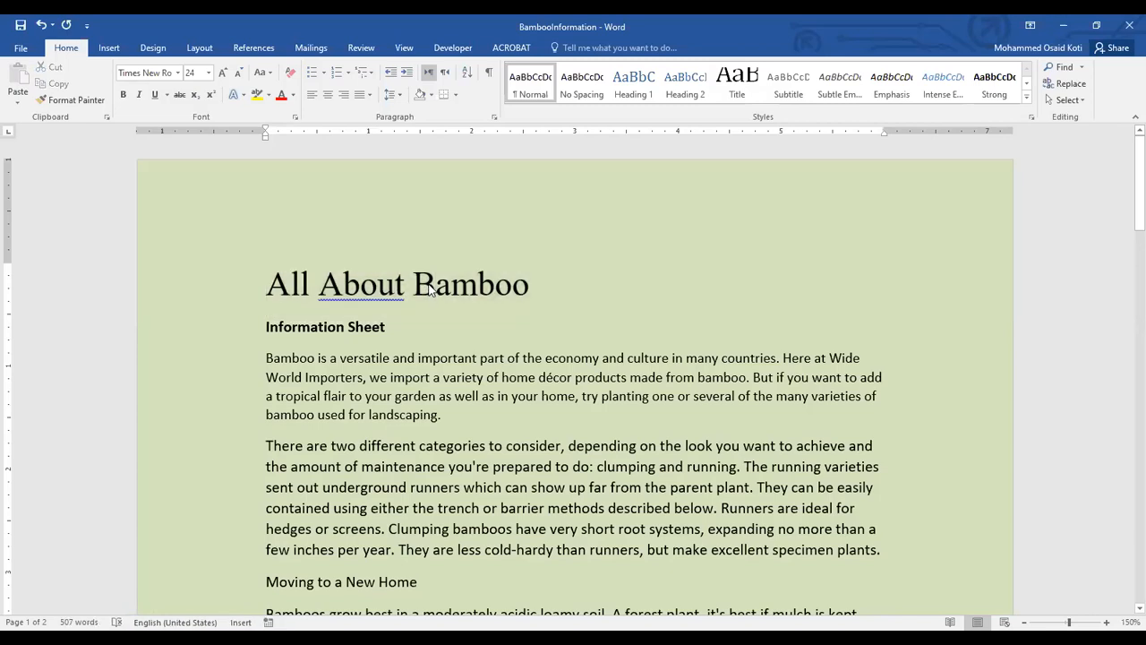
pyautogui.click(311, 97)
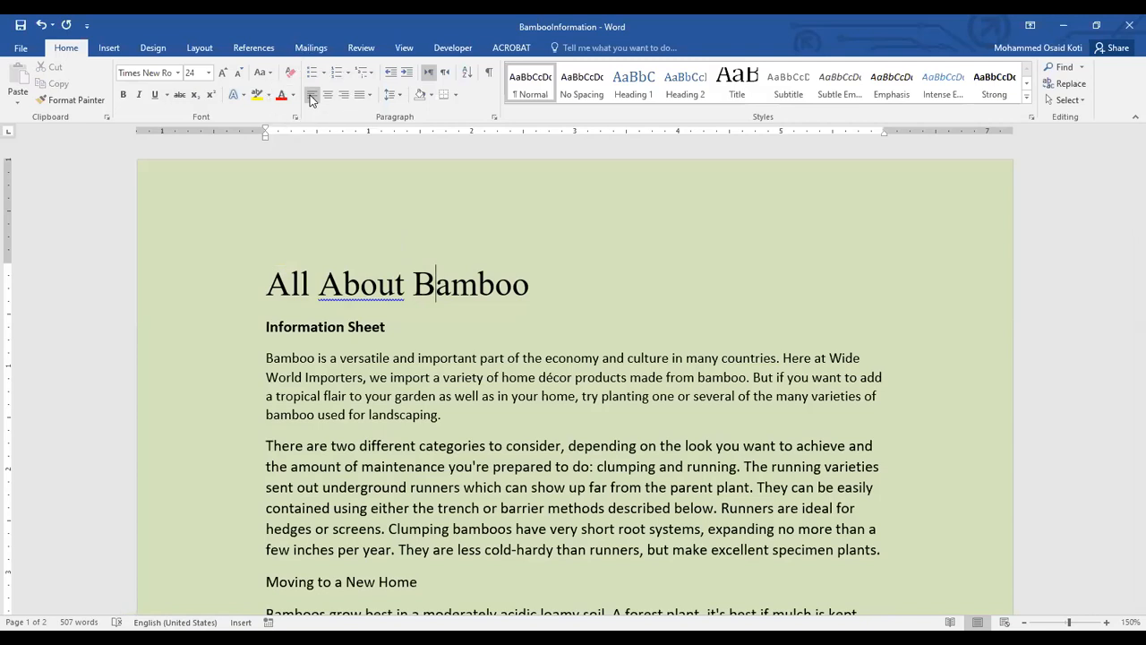
pyautogui.click(311, 97)
pyautogui.click(311, 96)
pyautogui.click(310, 96)
pyautogui.click(311, 97)
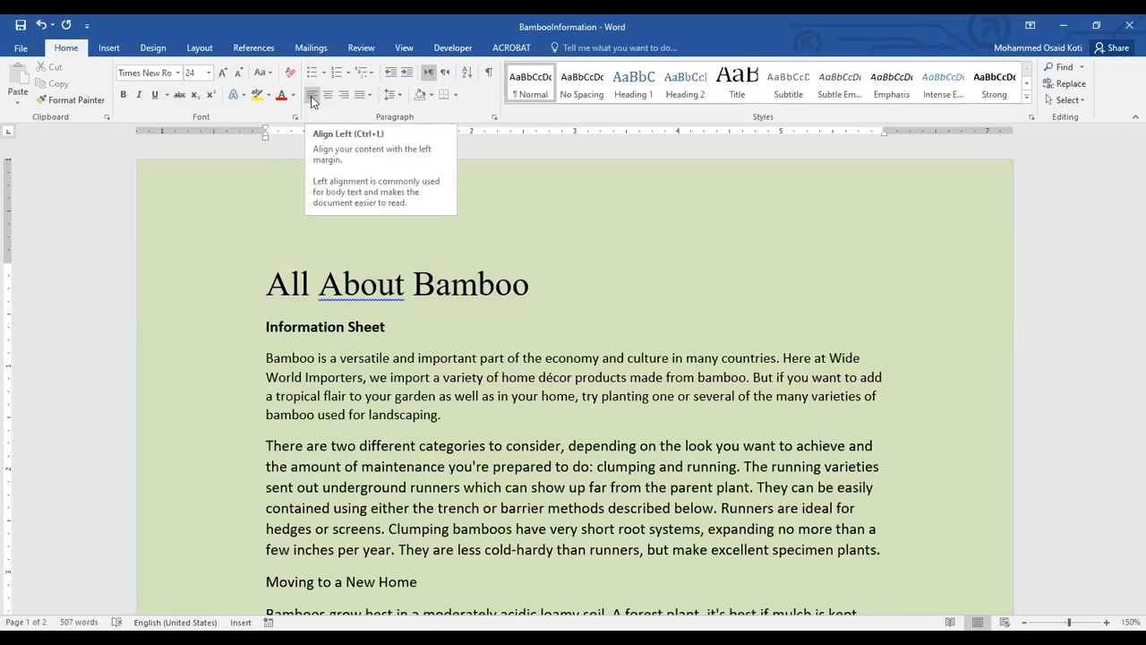
# Step: Switch the title paragraph through centered, right and left alignment, finish with it justified, and briefly select and deselect the title
pyautogui.click(371, 97)
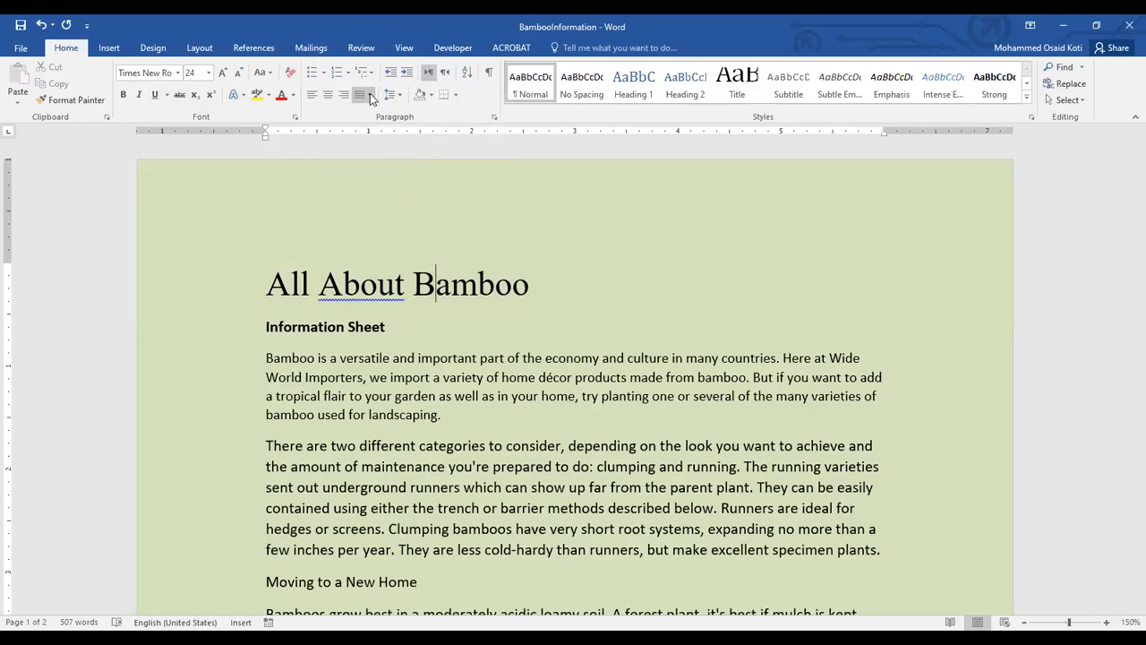
pyautogui.click(370, 96)
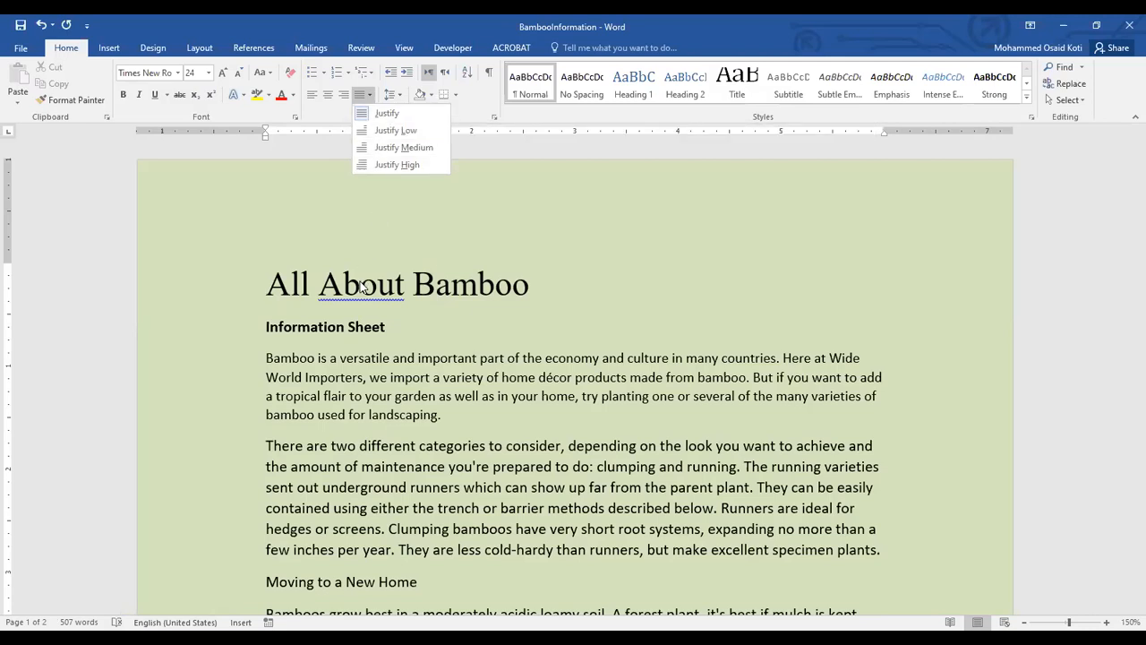
pyautogui.press('Escape')
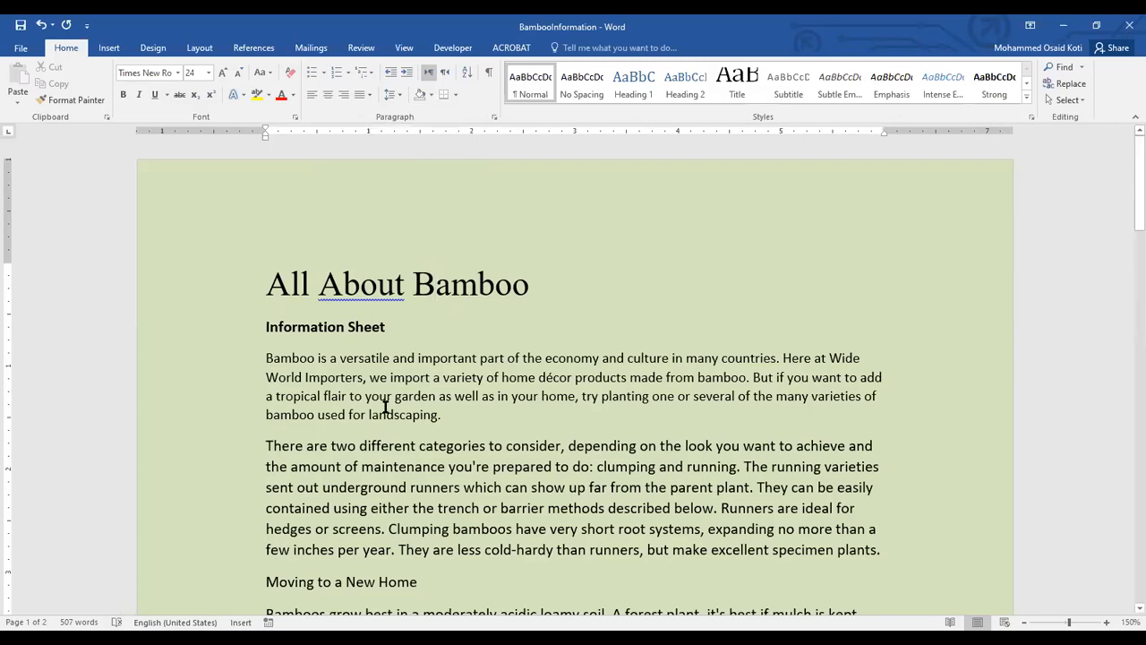
pyautogui.hotkey('ctrl', 'e')
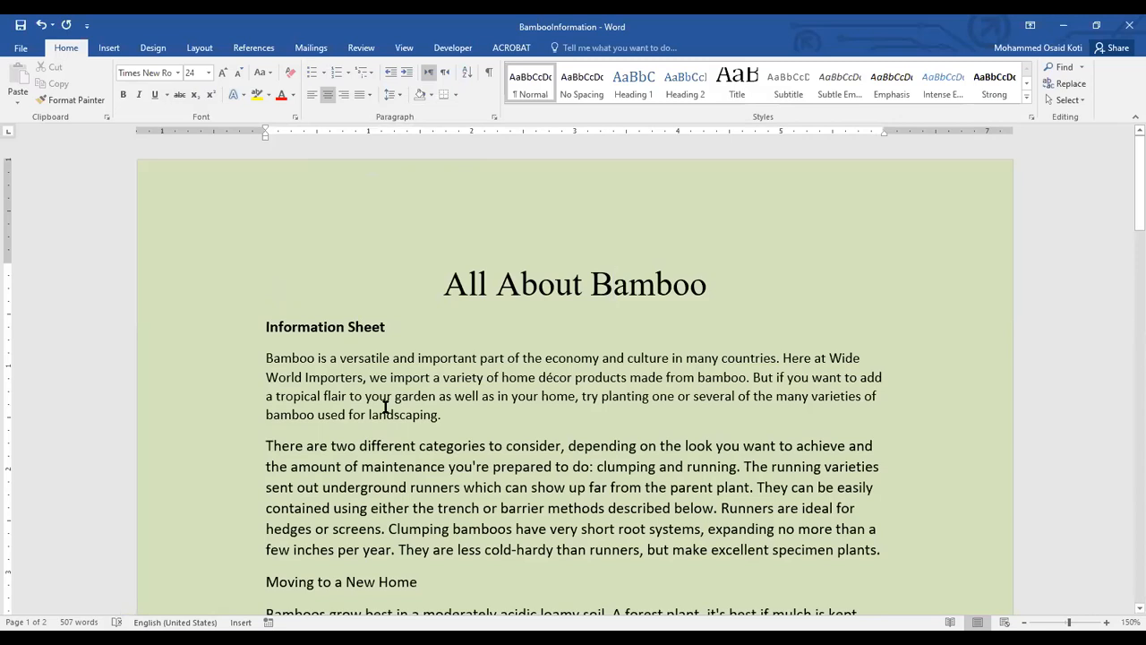
pyautogui.hotkey('ctrl', 'r')
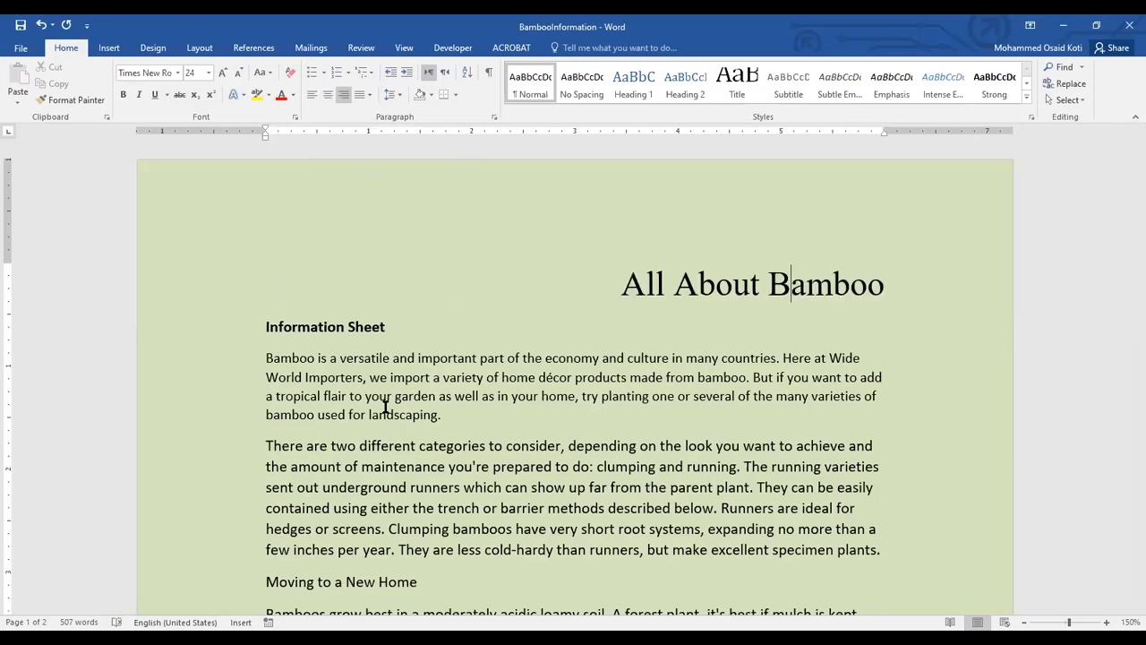
pyautogui.hotkey('ctrl', 'l')
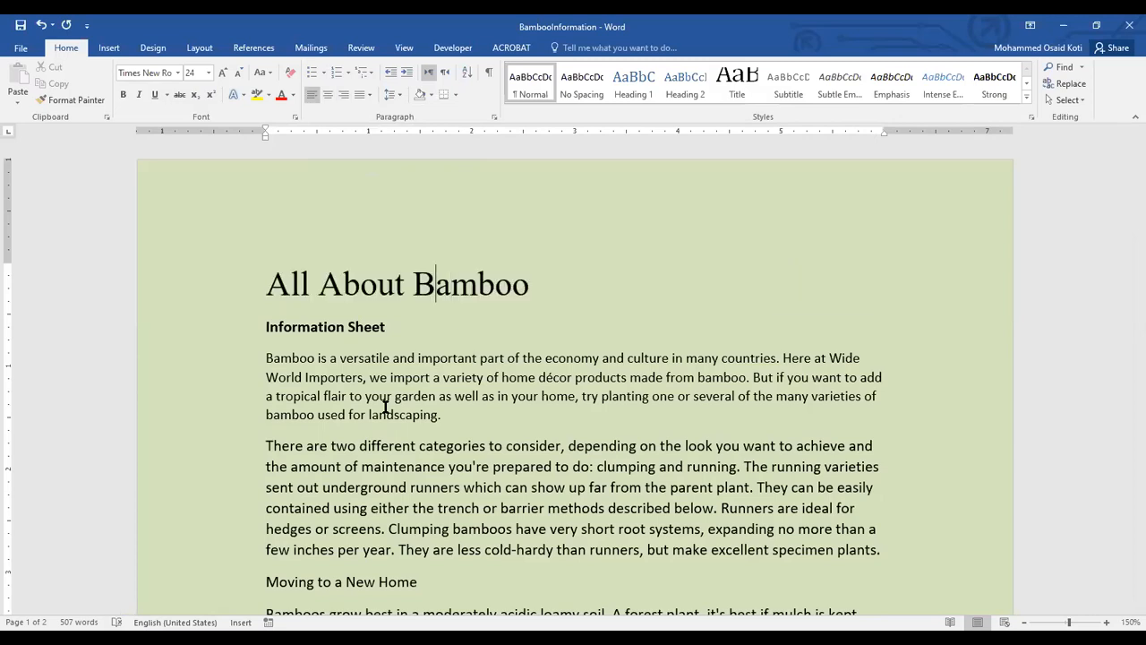
pyautogui.hotkey('ctrl', 'j')
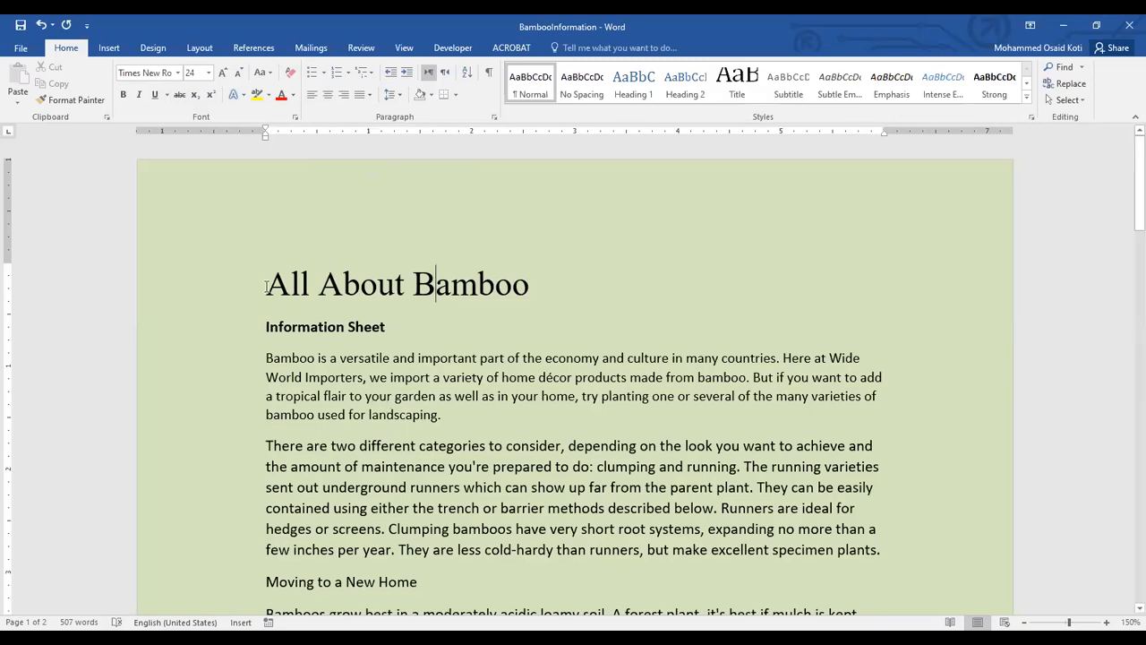
pyautogui.moveTo(266, 287); pyautogui.dragTo(532, 289)
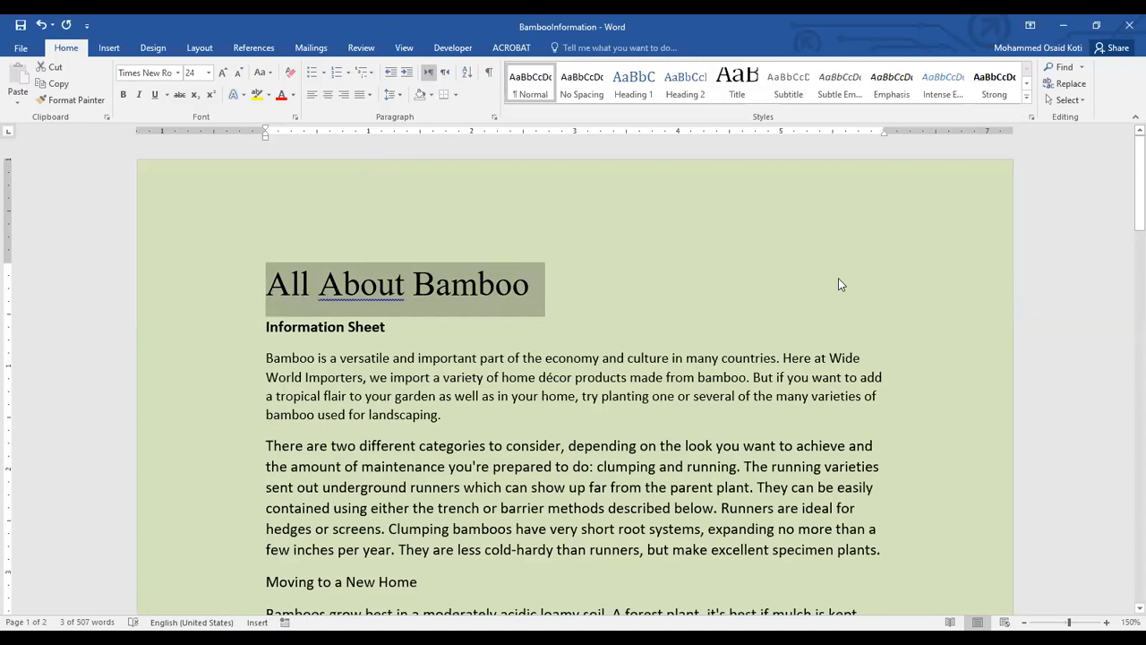
pyautogui.click(347, 285)
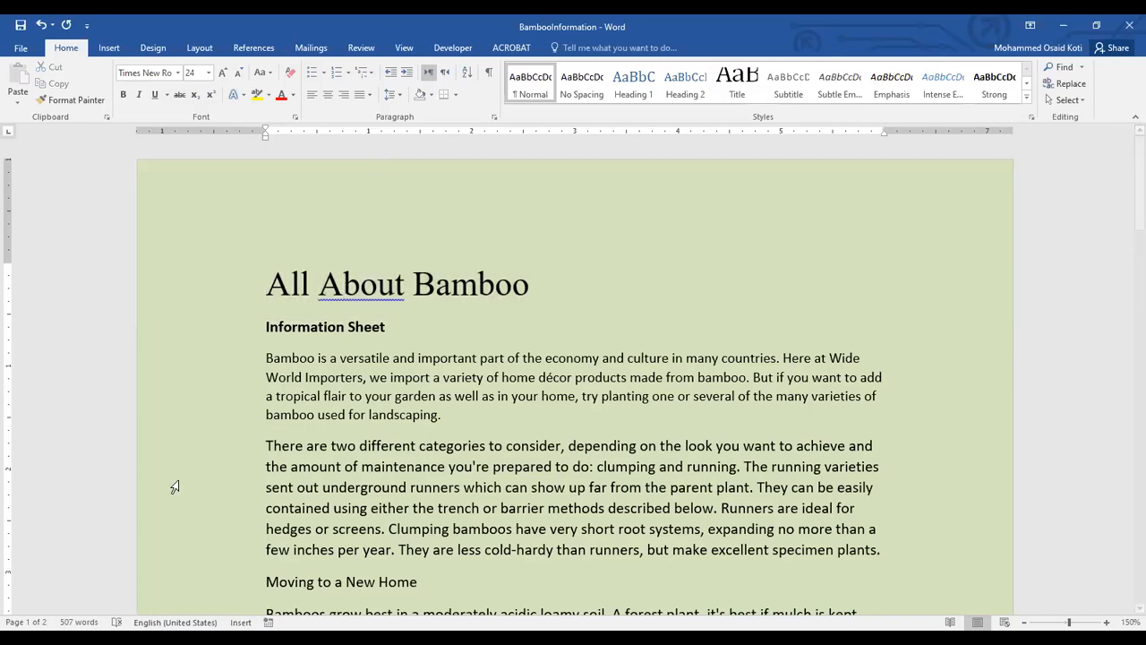
# Step: Try selecting single words and larger portions of the opening body paragraph beginning "Bamboo is a versatile"
pyautogui.tripleClick(303, 377)
pyautogui.click(303, 377)
pyautogui.tripleClick(303, 377)
pyautogui.click(303, 377)
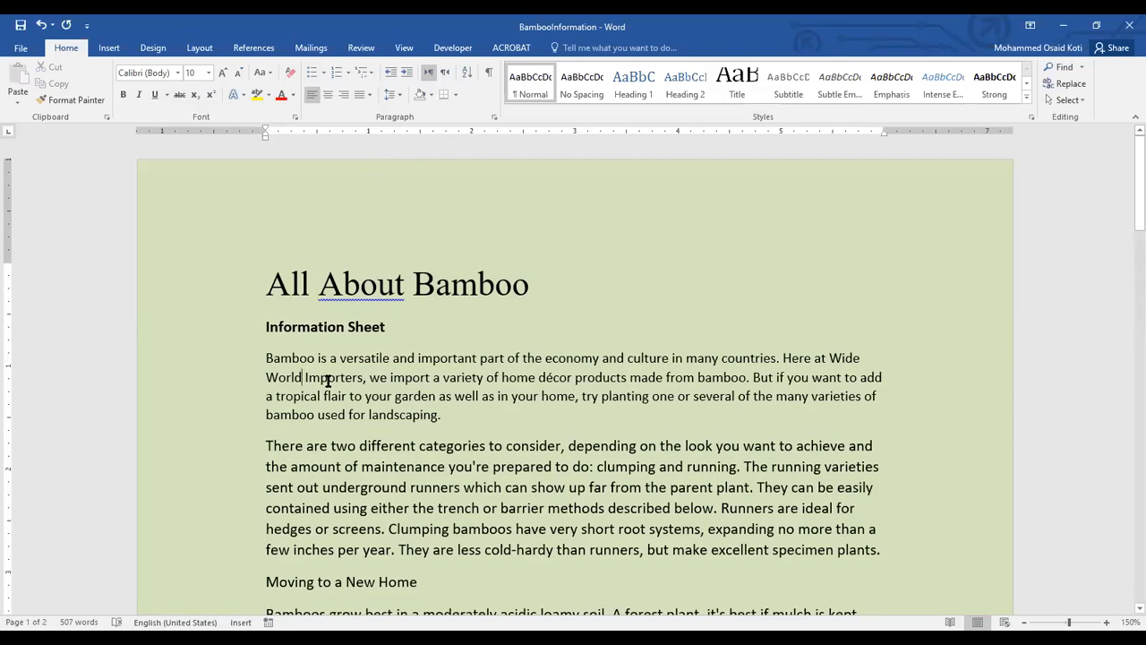
pyautogui.tripleClick(327, 379)
pyautogui.doubleClick(328, 379)
pyautogui.click(328, 380)
pyautogui.doubleClick(327, 379)
pyautogui.click(328, 391)
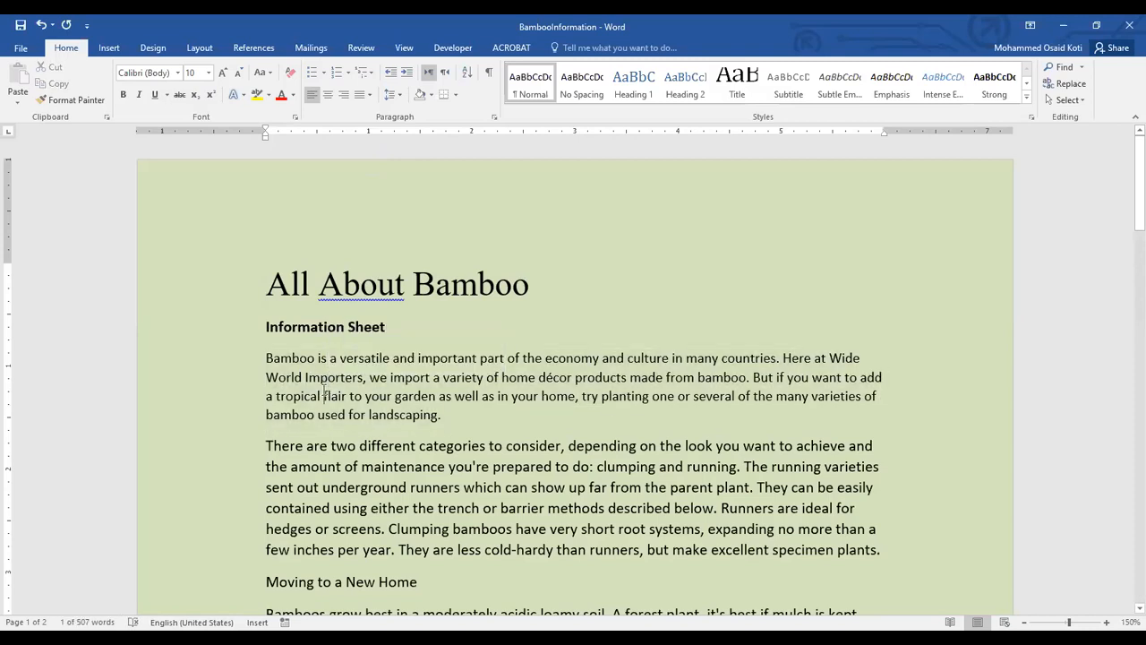
# Step: Try left, centered and right alignment on the whole opening body paragraph and leave it justified
pyautogui.tripleClick(324, 391)
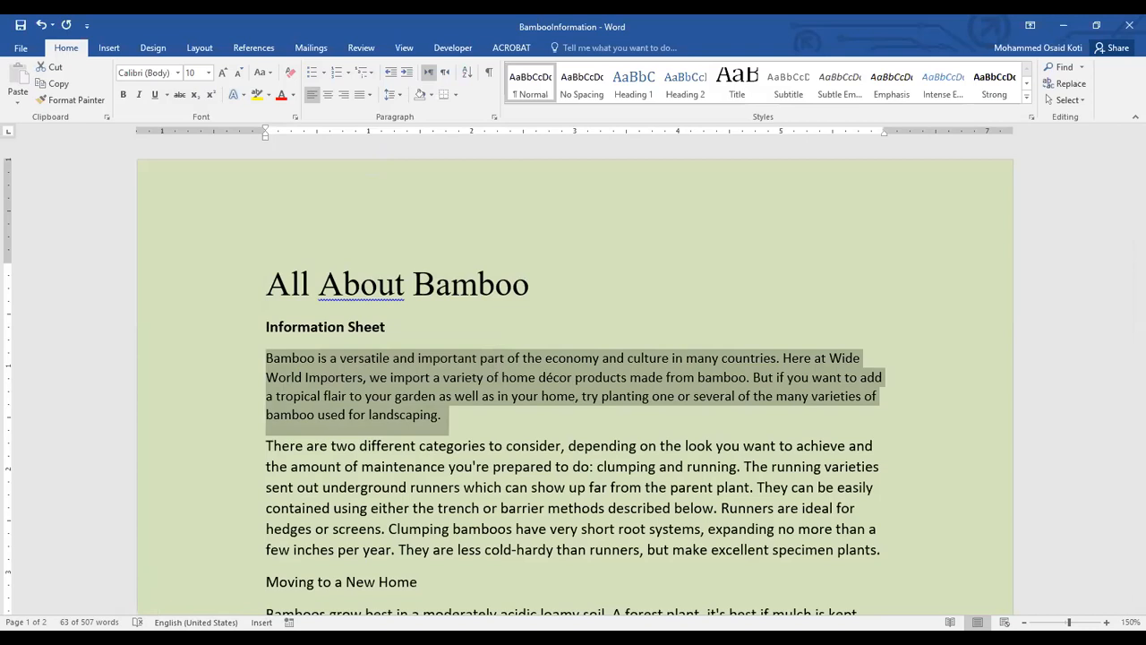
pyautogui.click(312, 95)
pyautogui.click(328, 97)
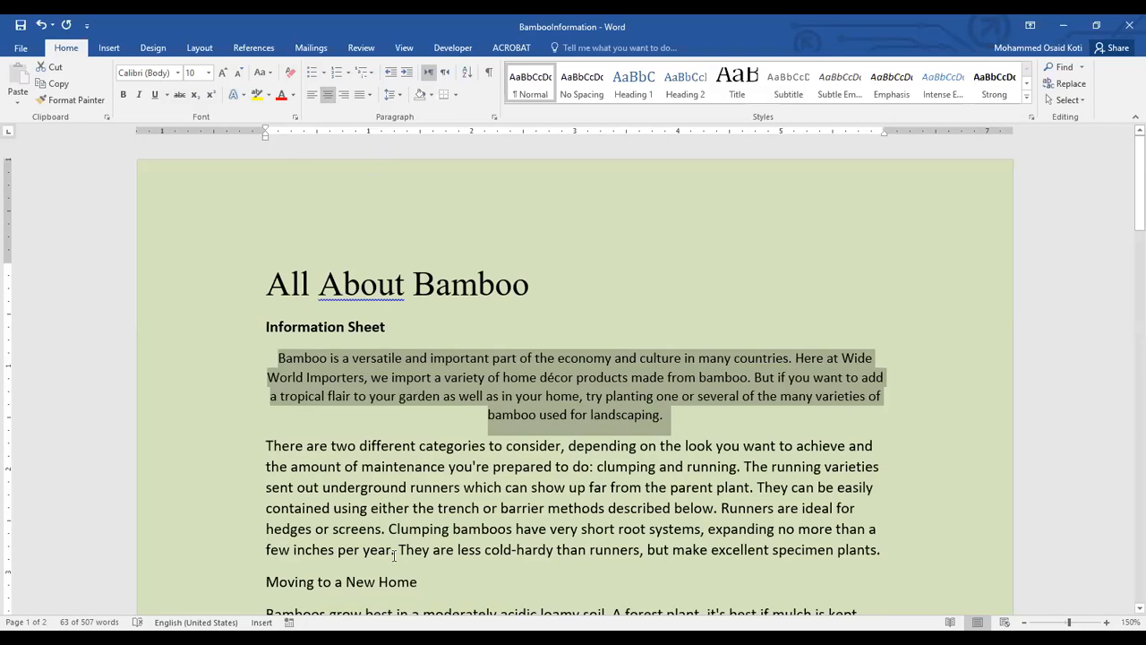
pyautogui.click(344, 94)
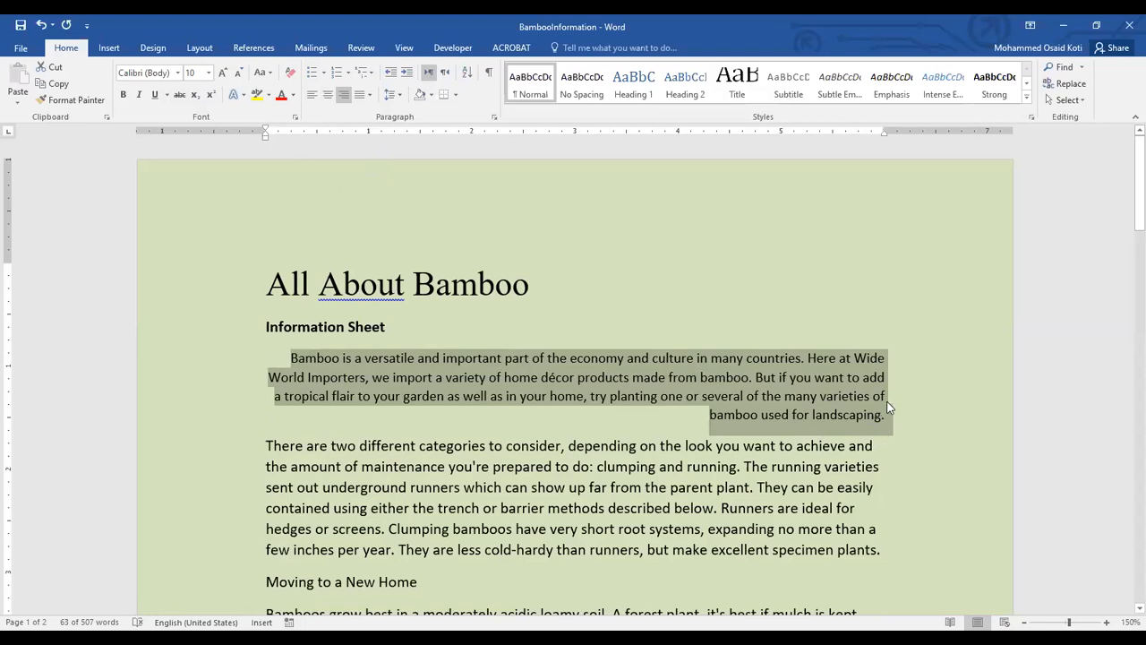
pyautogui.click(368, 94)
pyautogui.click(376, 112)
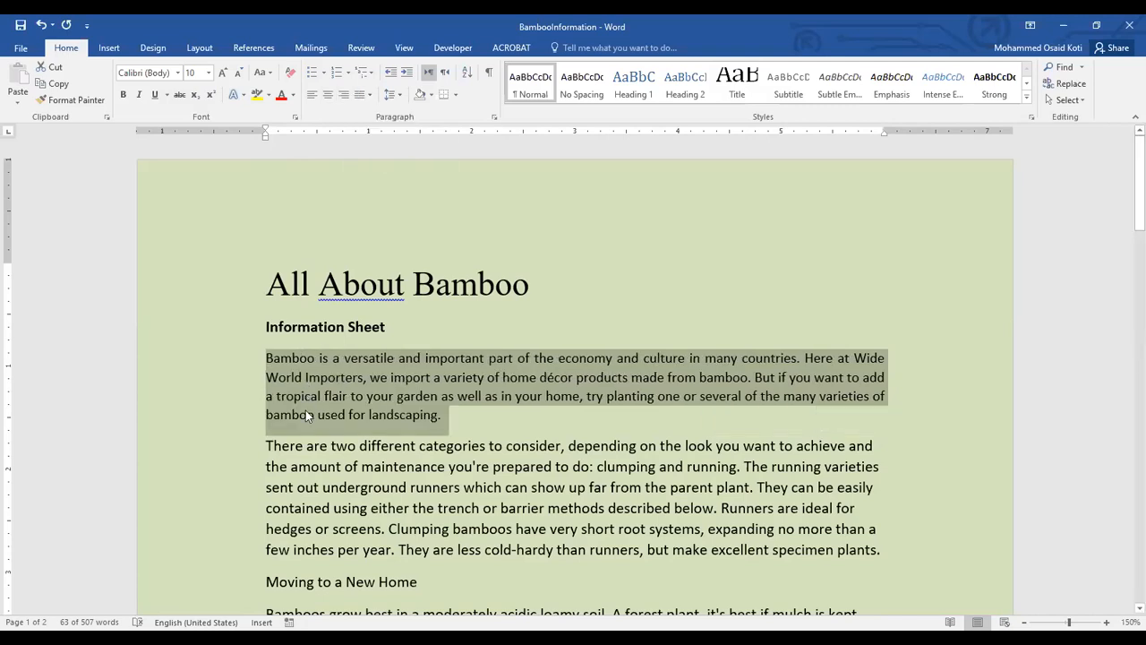
# Step: Compare the alignment of the opening body paragraph with the paragraph below it, selecting each one and both together
pyautogui.scroll(-1, 540, 337)
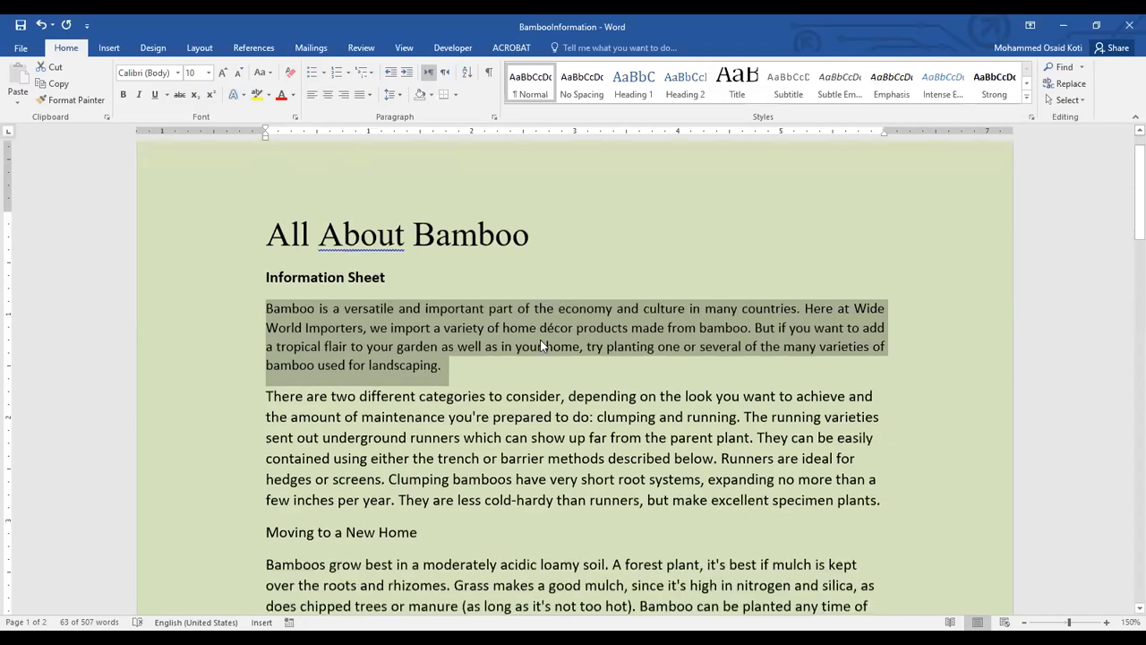
pyautogui.tripleClick(463, 327)
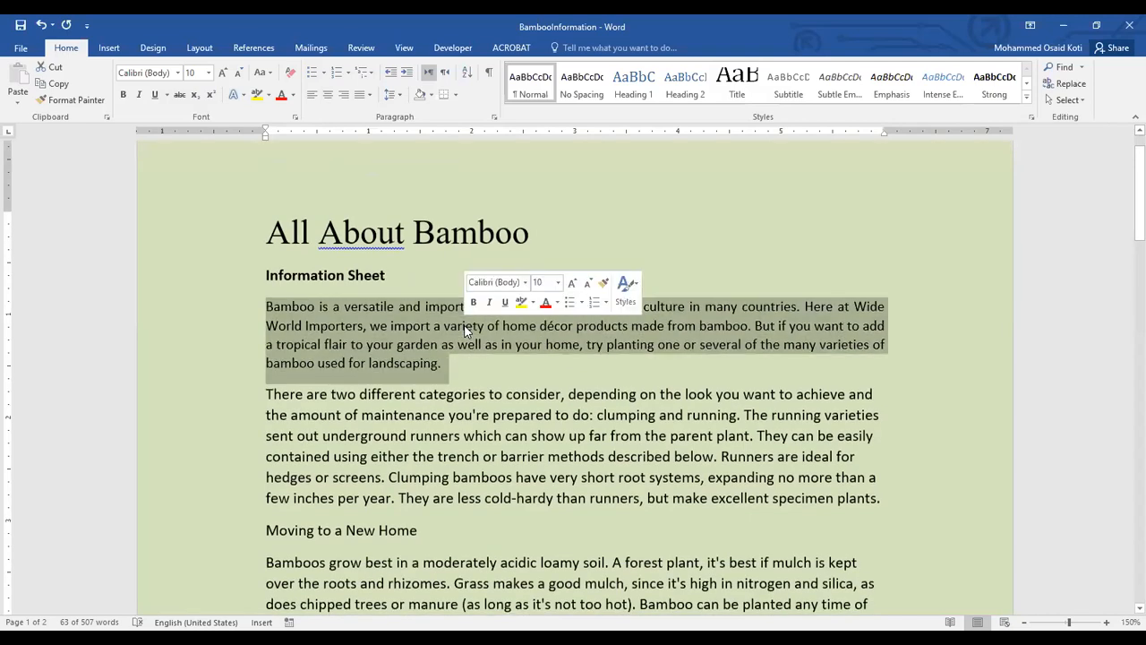
pyautogui.tripleClick(456, 418)
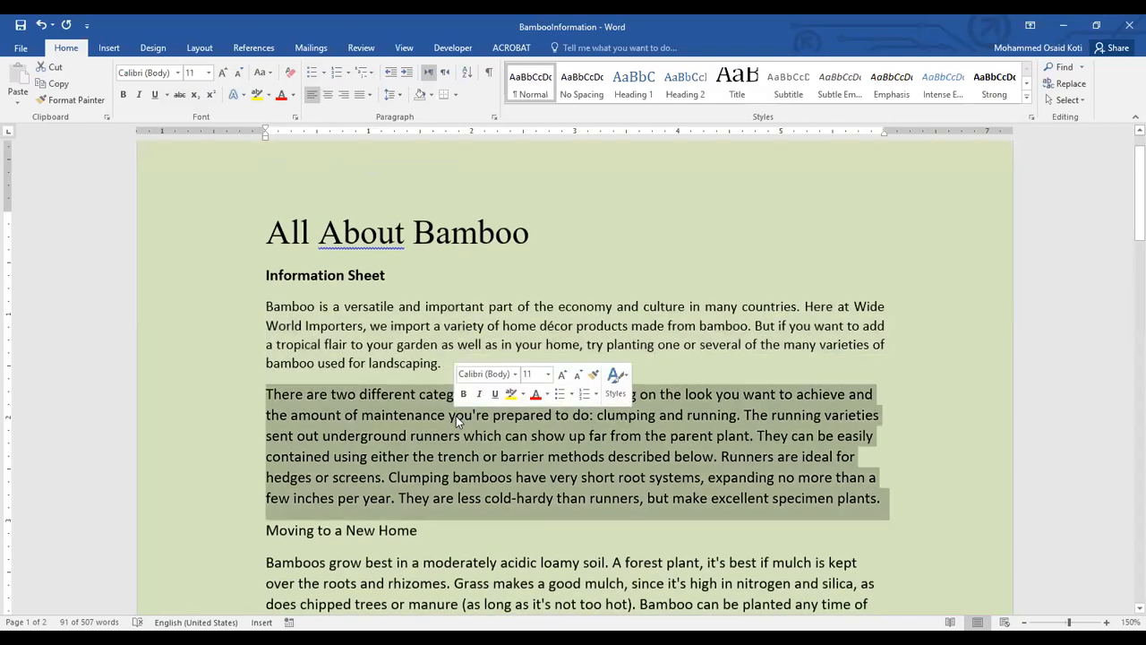
pyautogui.click(430, 320)
pyautogui.tripleClick(430, 319)
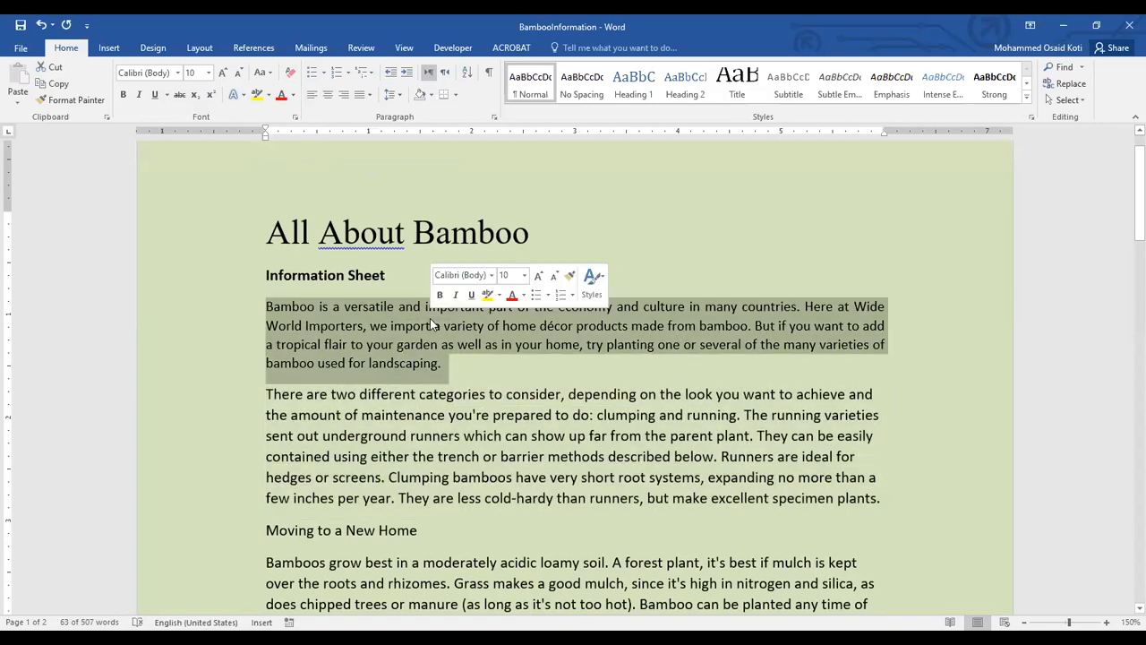
pyautogui.tripleClick(417, 414)
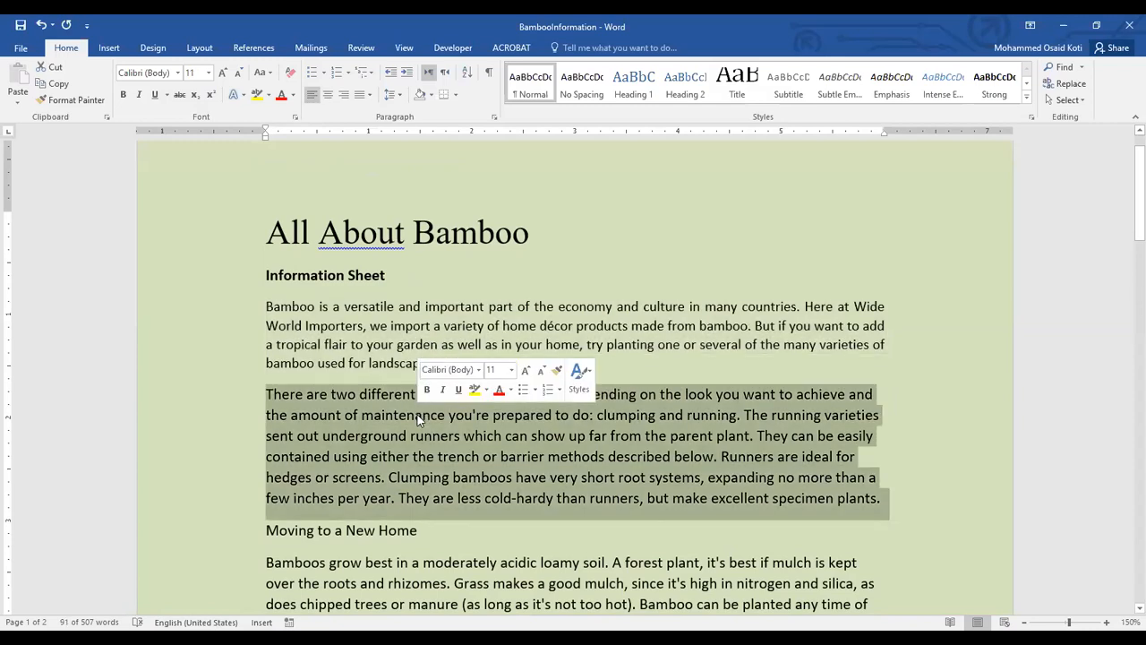
pyautogui.tripleClick(781, 331)
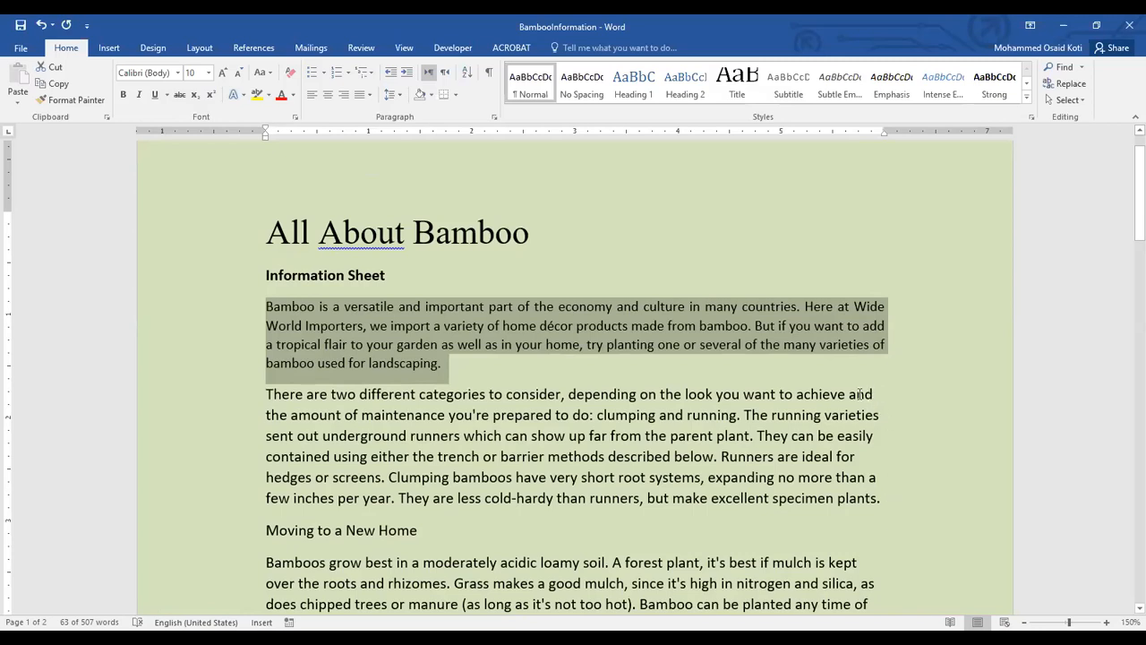
pyautogui.click(857, 457)
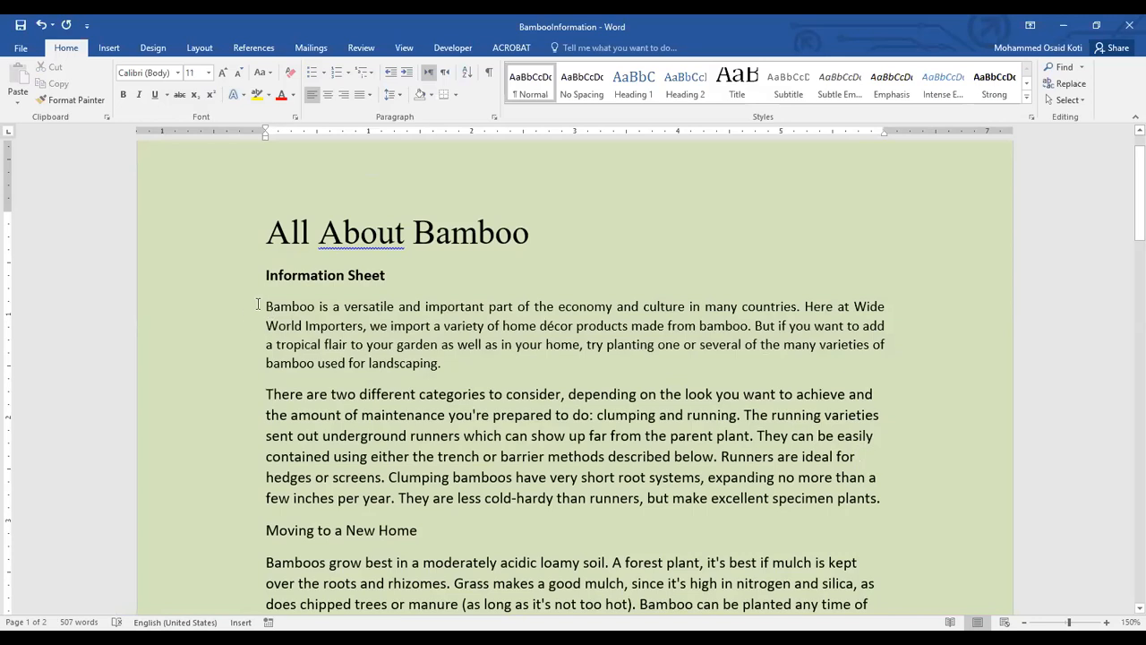
pyautogui.moveTo(258, 304); pyautogui.dragTo(886, 502)
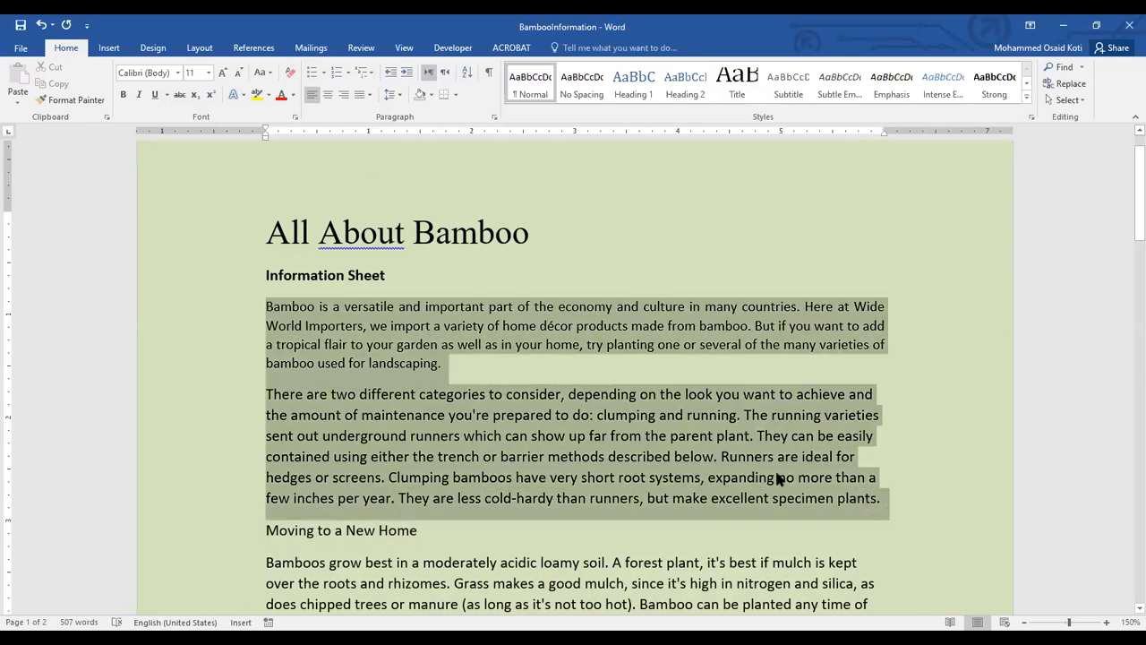
pyautogui.click(612, 436)
pyautogui.scroll(-1, 616, 442)
pyautogui.scroll(-3, 616, 441)
pyautogui.scroll(5, 614, 440)
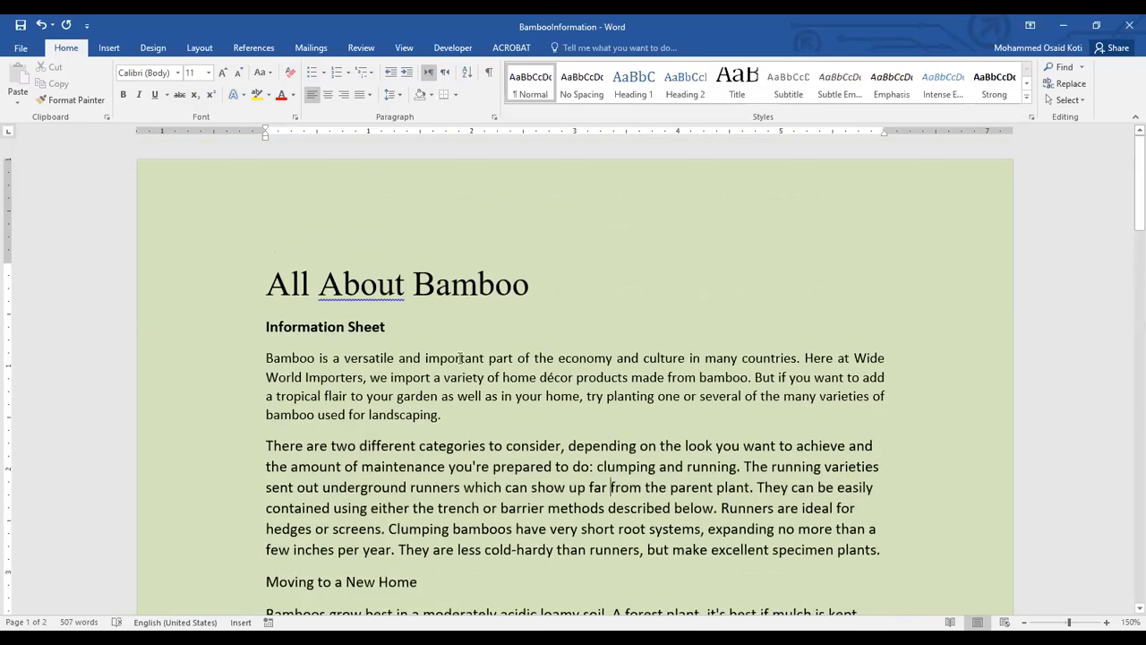
pyautogui.scroll(-10, 406, 351)
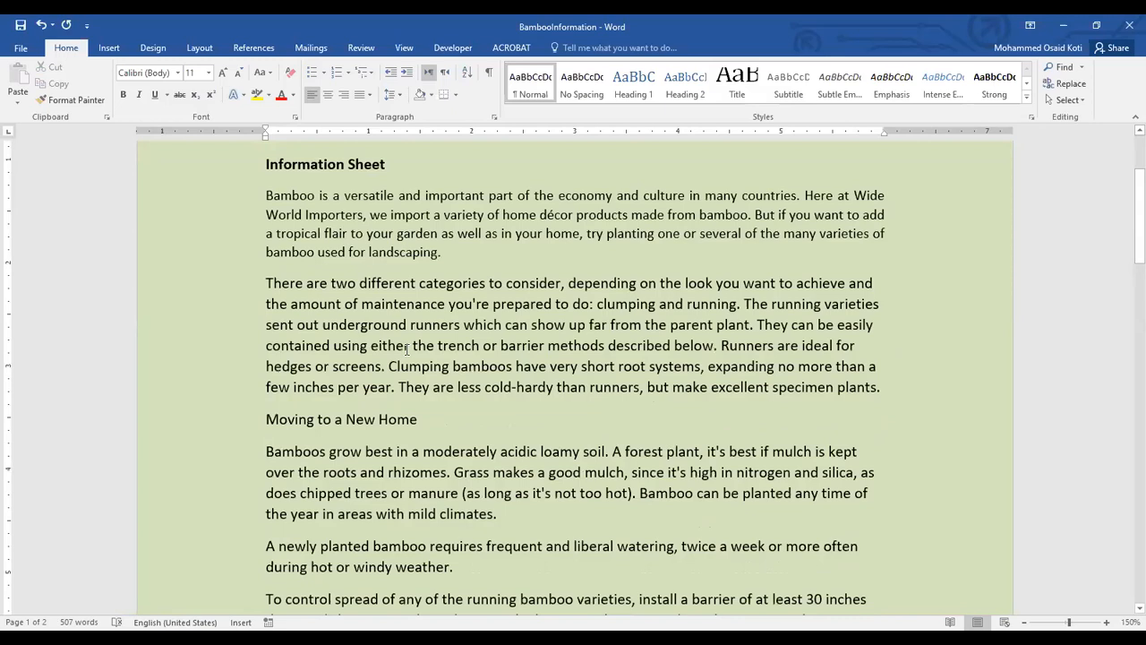
pyautogui.scroll(9, 406, 351)
pyautogui.scroll(1, 407, 351)
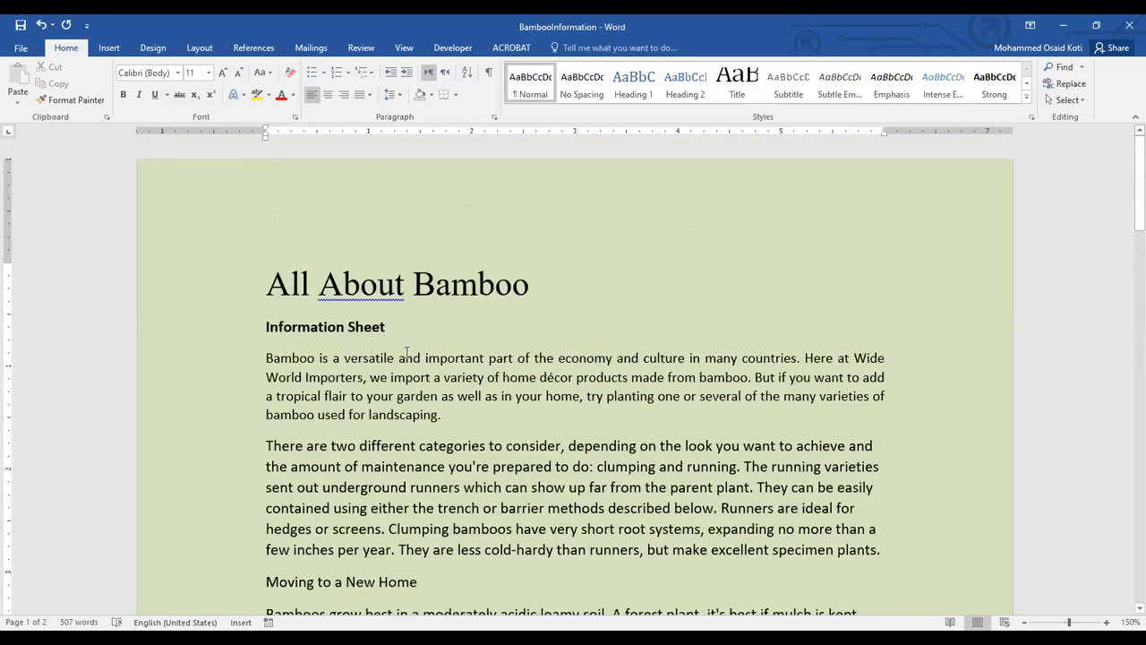
# Step: Examine the spacing between the title and the "Information Sheet" subtitle by selecting across them, and place the cursor in the title
pyautogui.moveTo(267, 286); pyautogui.dragTo(606, 305)
pyautogui.click(347, 328)
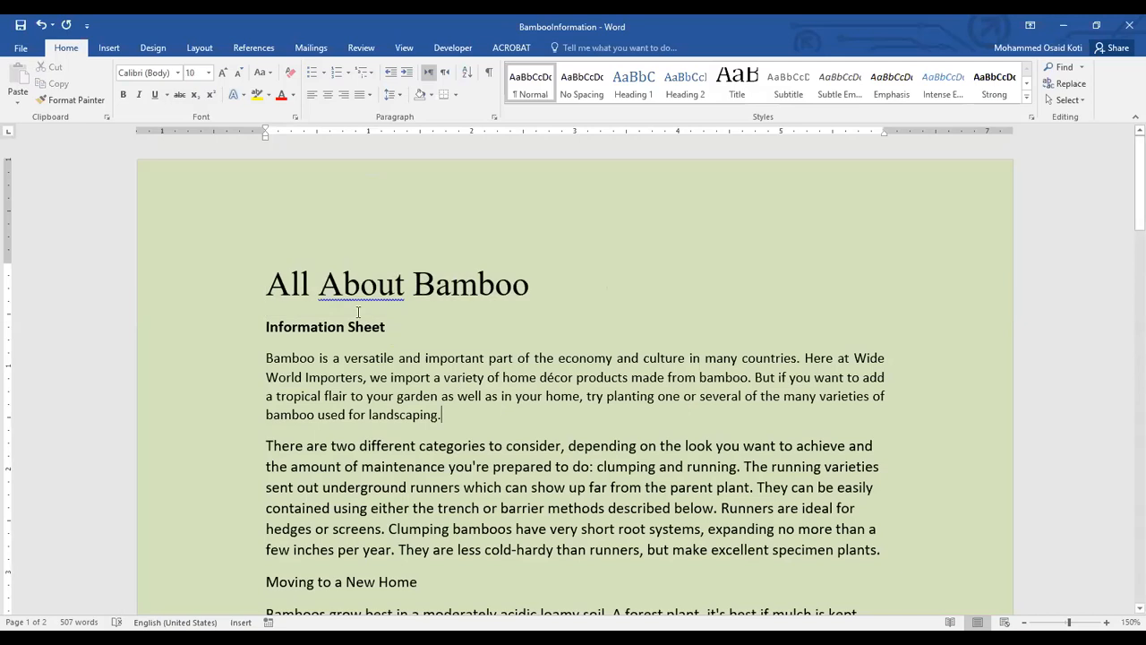
pyautogui.moveTo(340, 285); pyautogui.dragTo(347, 328)
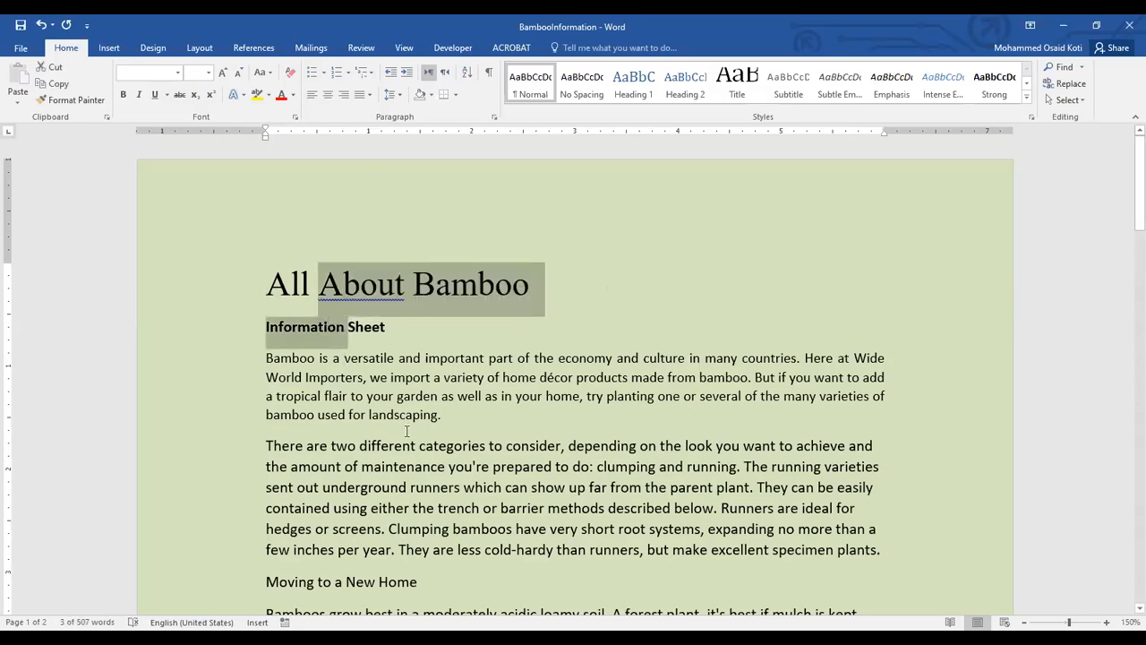
pyautogui.click(341, 298)
pyautogui.moveTo(266, 285); pyautogui.dragTo(537, 284)
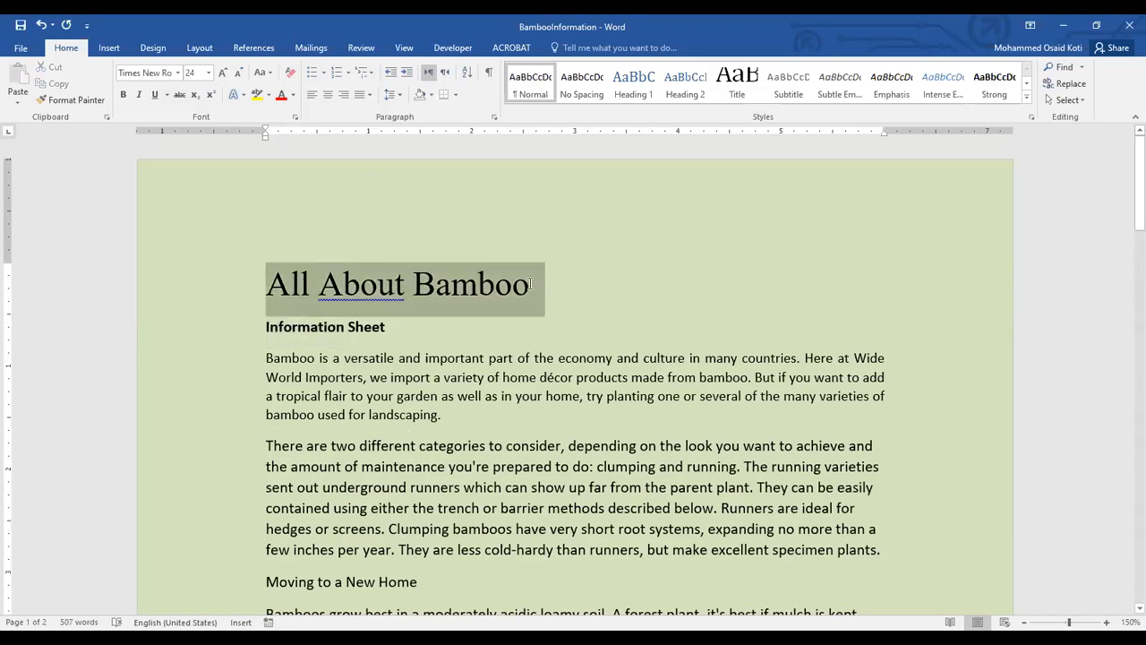
pyautogui.click(437, 284)
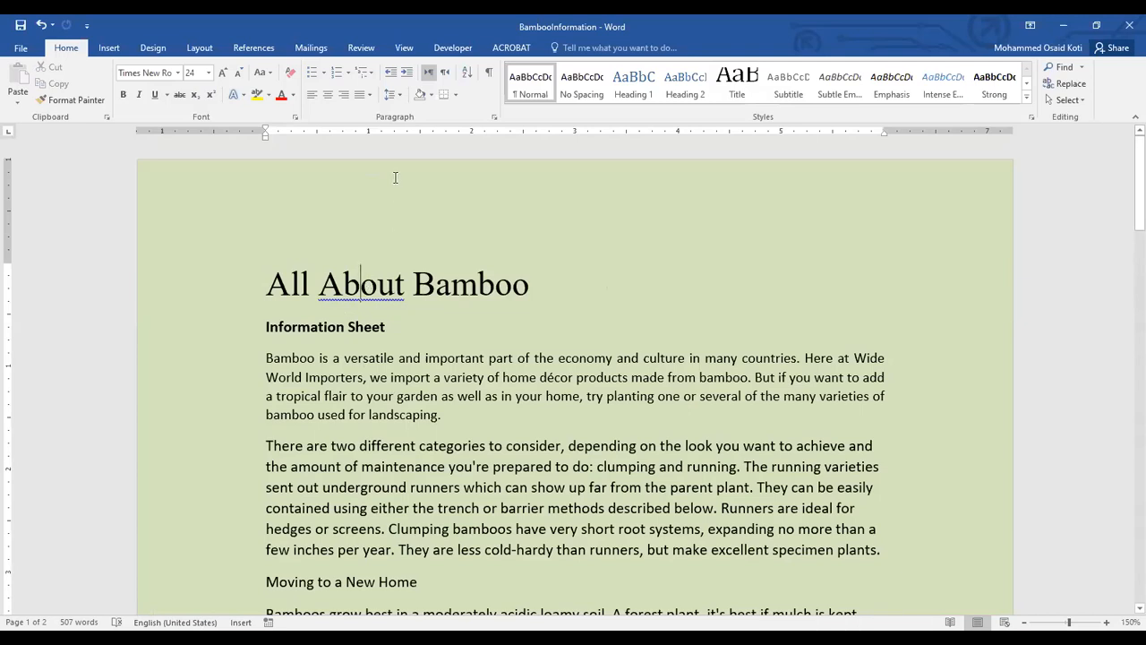
# Step: Try a Multiple line spacing of 1.25 for the title paragraph through the line spacing options, and cancel it
pyautogui.click(400, 100)
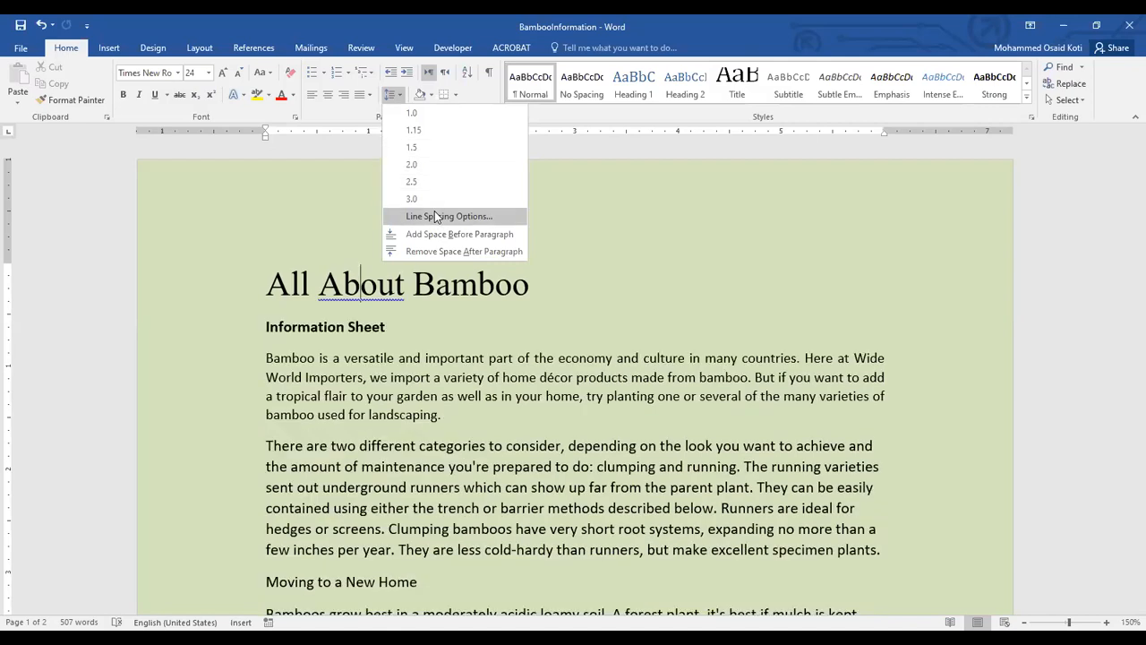
pyautogui.click(435, 213)
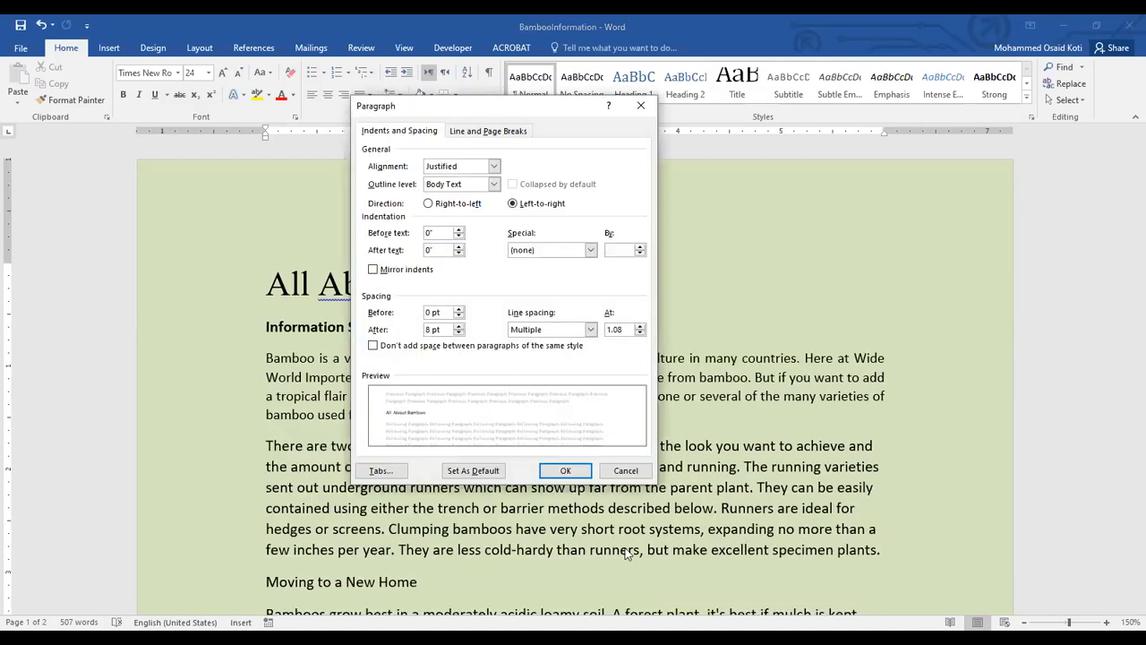
pyautogui.click(588, 329)
pyautogui.click(525, 388)
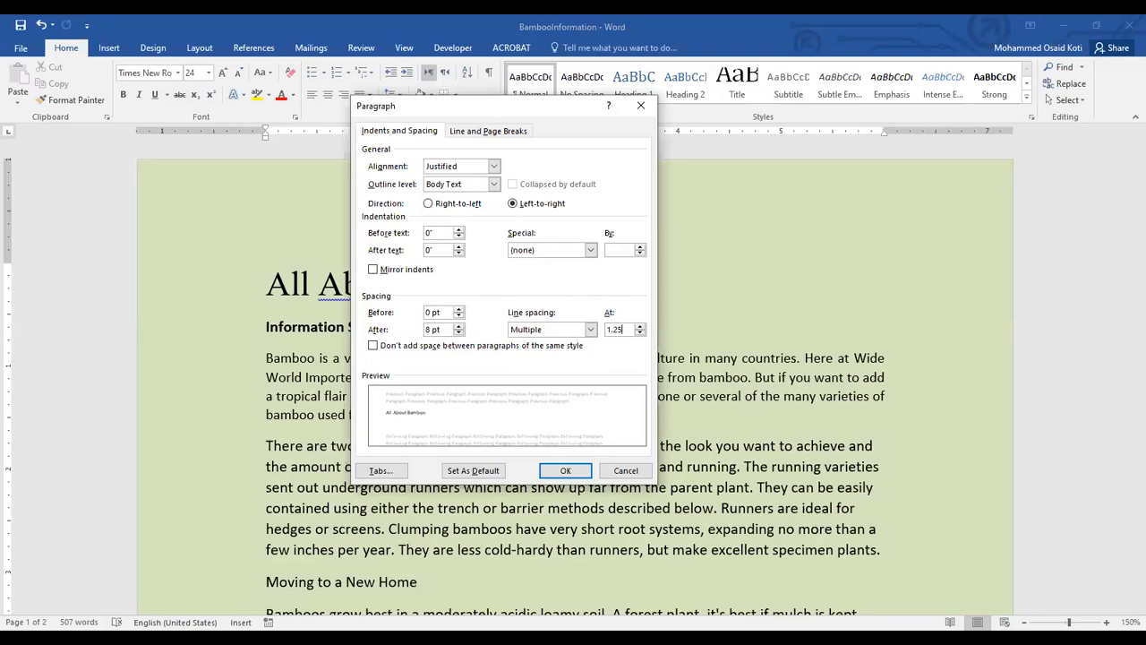
pyautogui.click(636, 478)
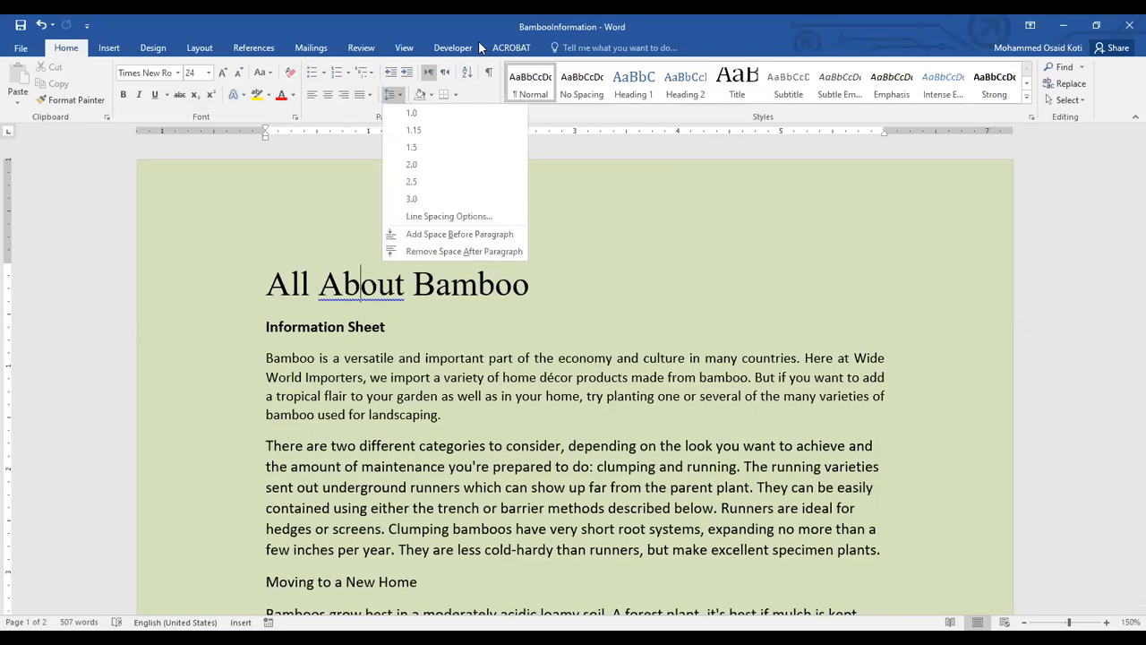
# Step: Review the title paragraph's alignment, indentation and spacing in the paragraph settings, and close them without changes
pyautogui.click(493, 120)
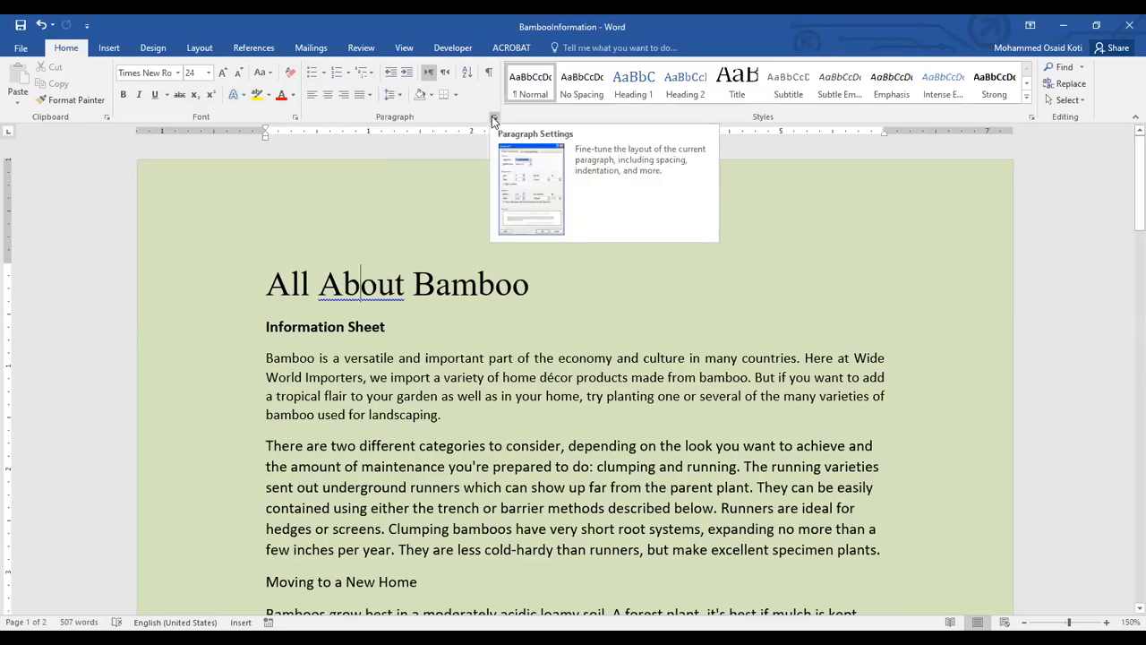
pyautogui.click(493, 120)
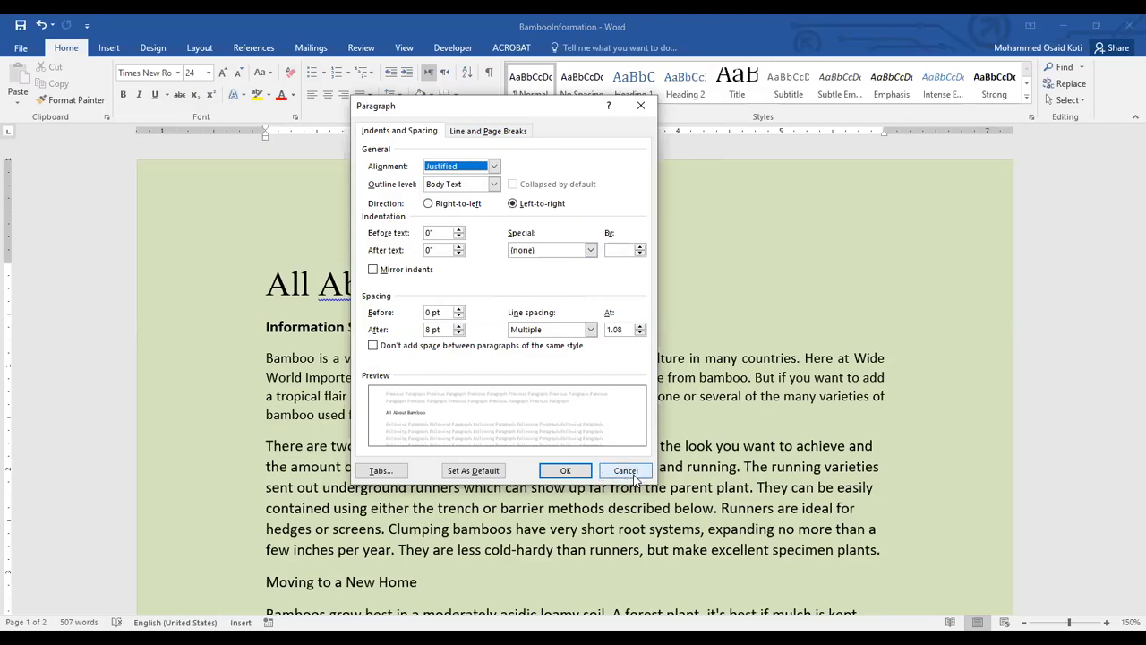
pyautogui.press('Escape')
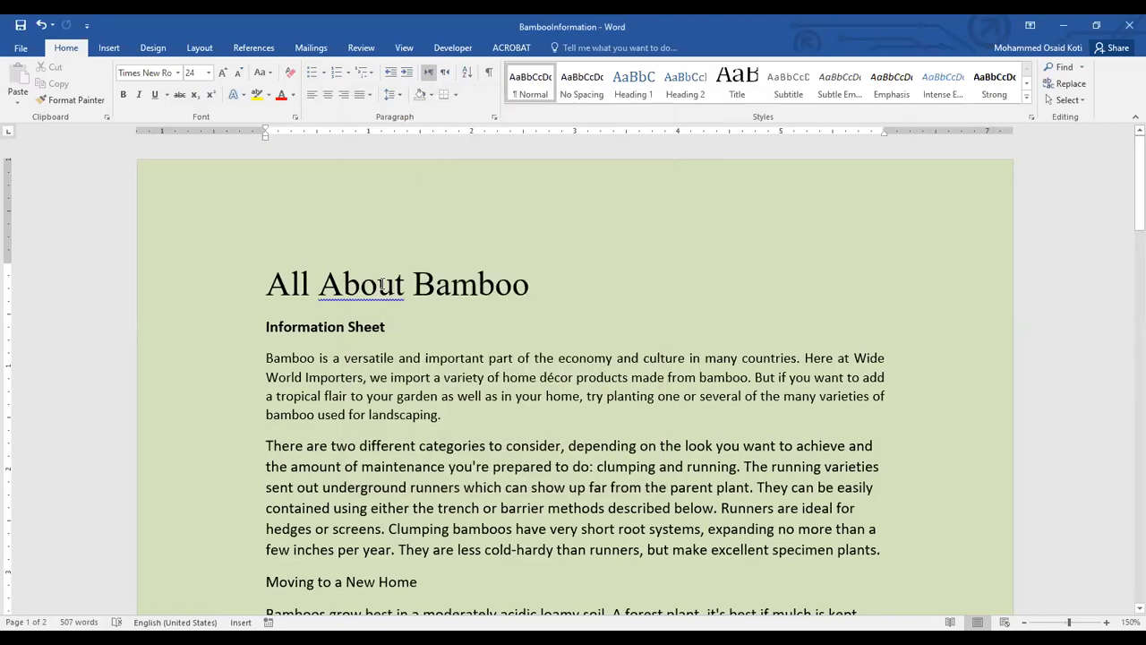
# Step: Try single line spacing of 1.0 on the title paragraph and set it to 3.0
pyautogui.click(401, 96)
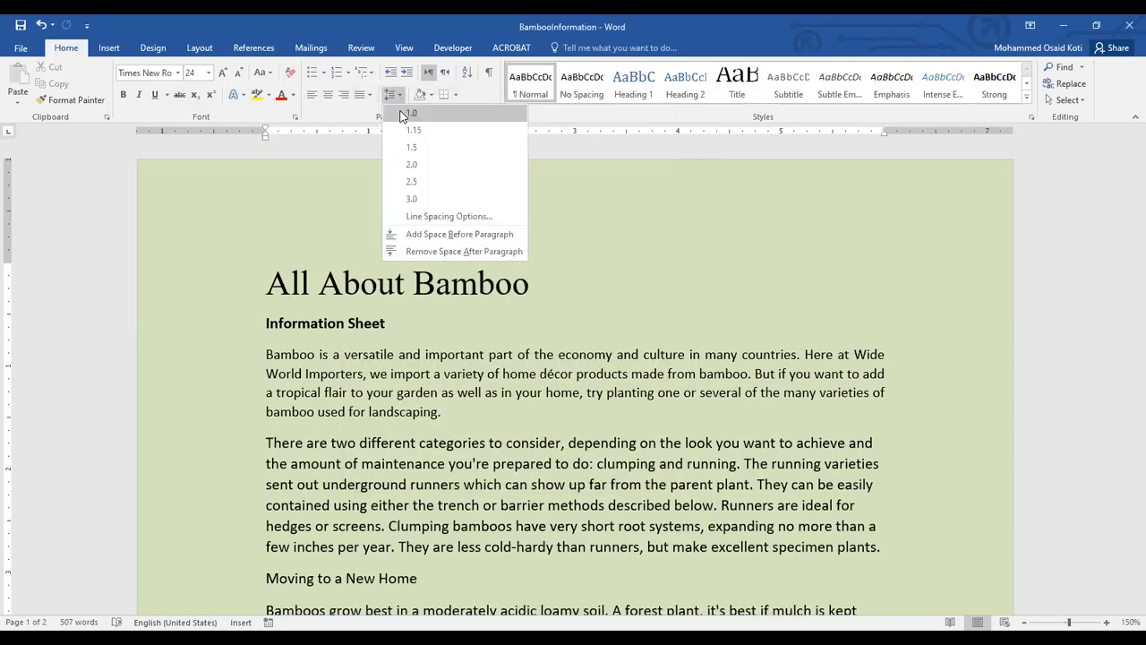
pyautogui.click(403, 113)
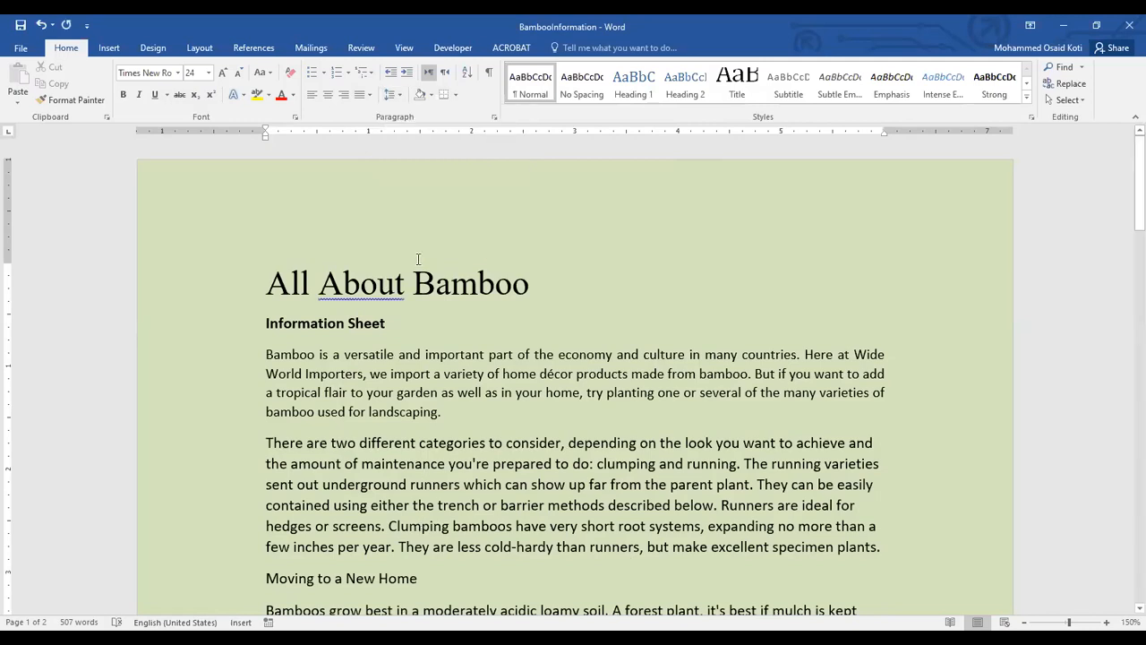
pyautogui.click(398, 96)
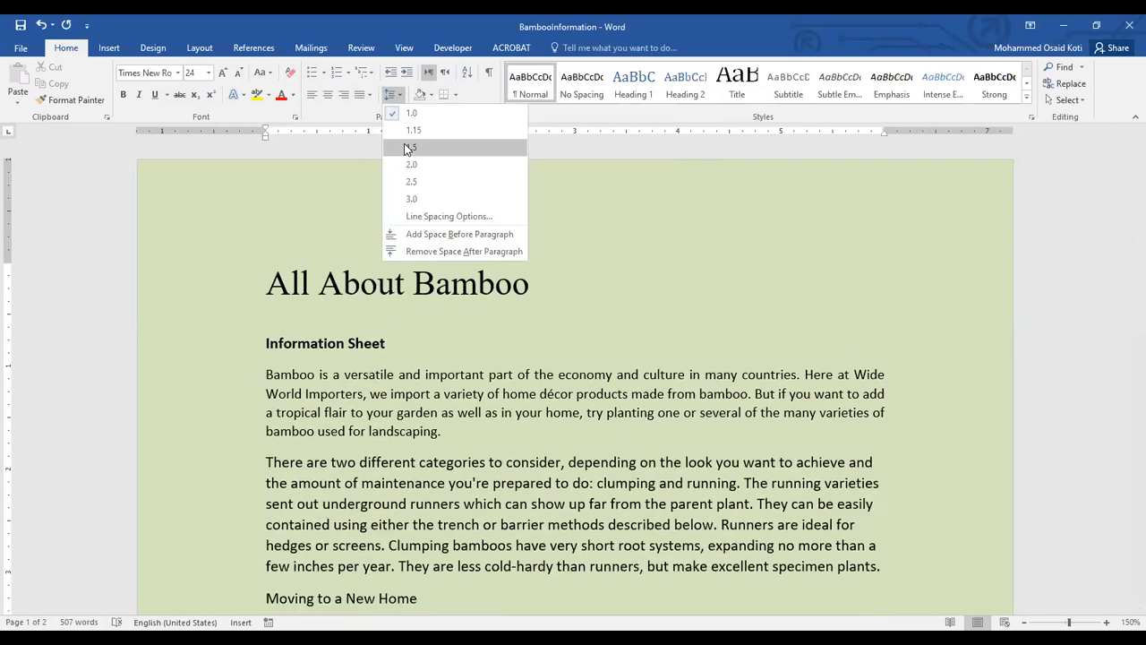
pyautogui.click(413, 199)
# Step: Examine the spacing below the title by selecting the whole title and single words, and place the cursor after "All"
pyautogui.tripleClick(349, 296)
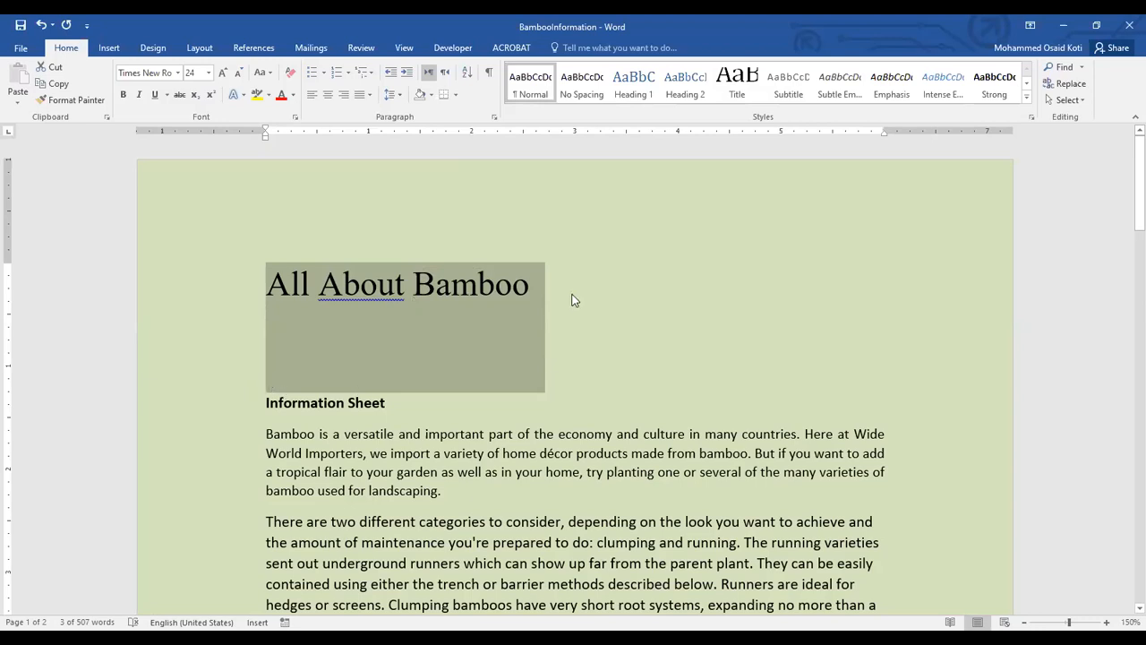
pyautogui.click(287, 288)
pyautogui.doubleClick(290, 289)
pyautogui.click(291, 289)
pyautogui.tripleClick(315, 291)
pyautogui.doubleClick(315, 291)
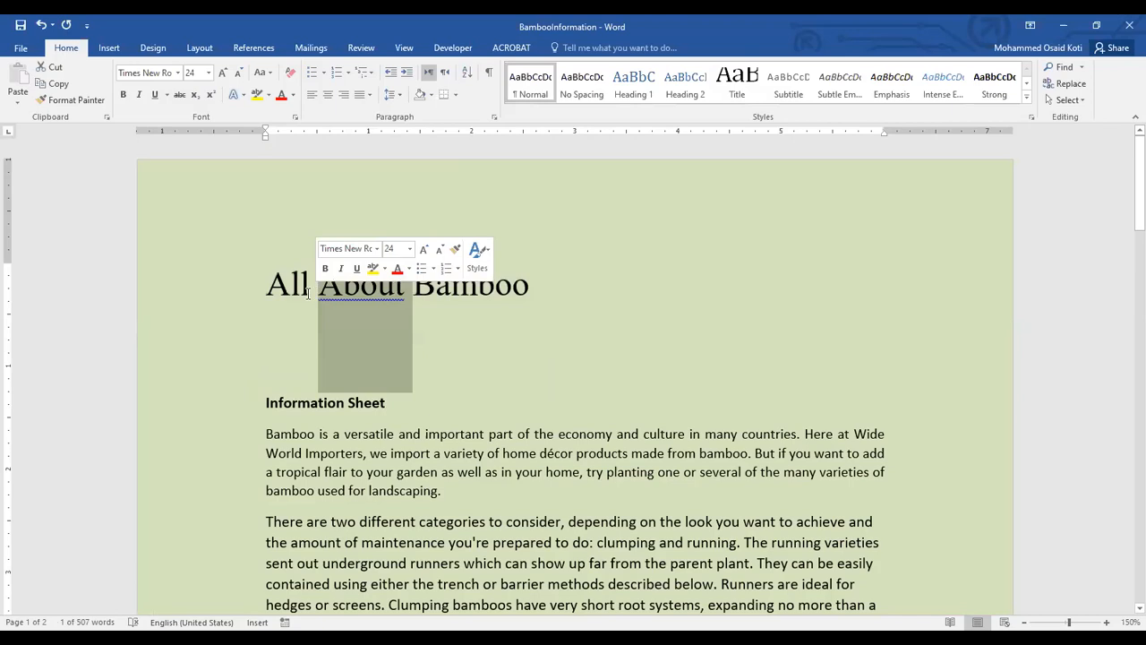
pyautogui.click(309, 294)
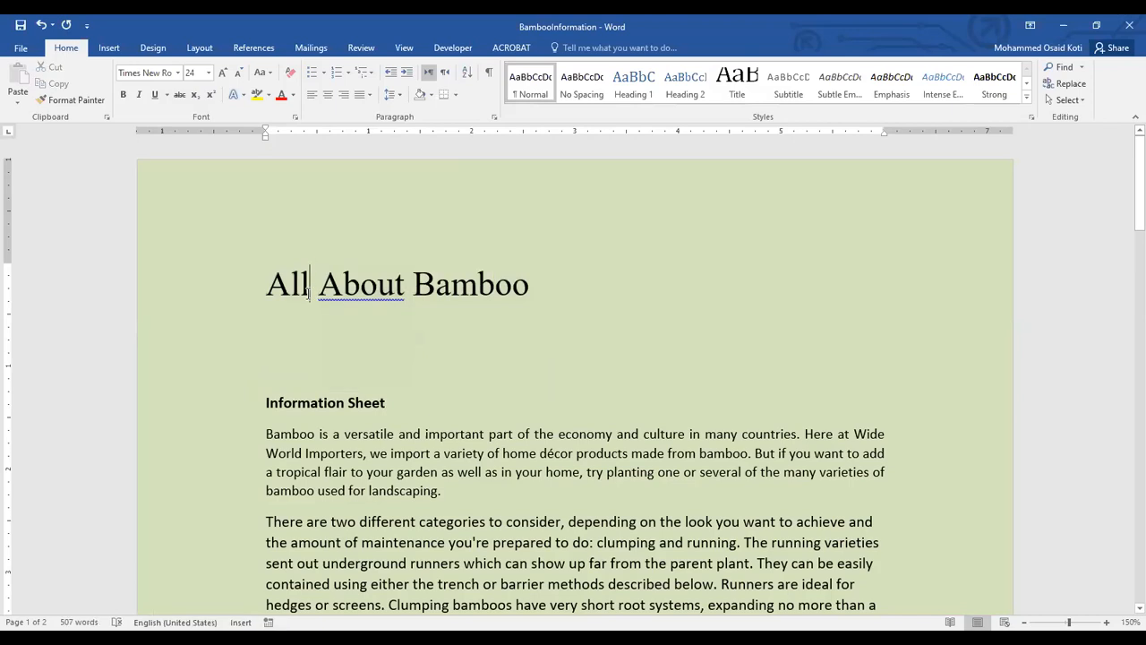